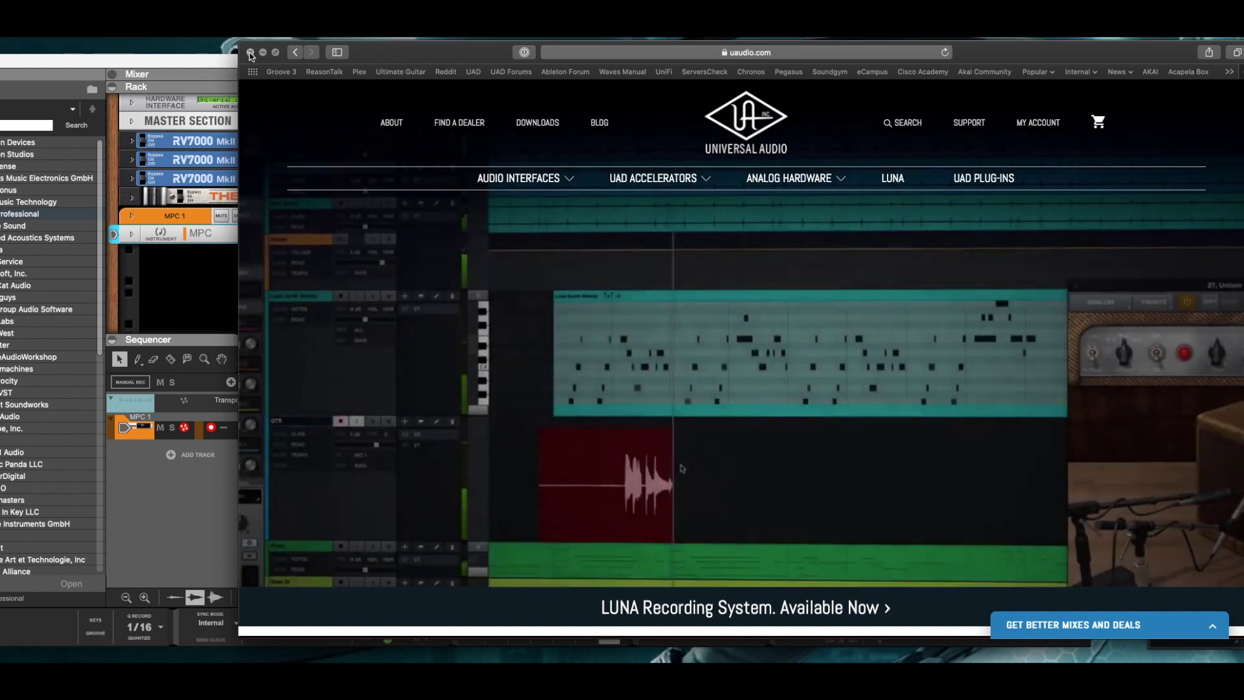
Close the Safari window showing the Universal Audio LUNA web page
{"action": "left_click", "coordinate": [250, 52]}
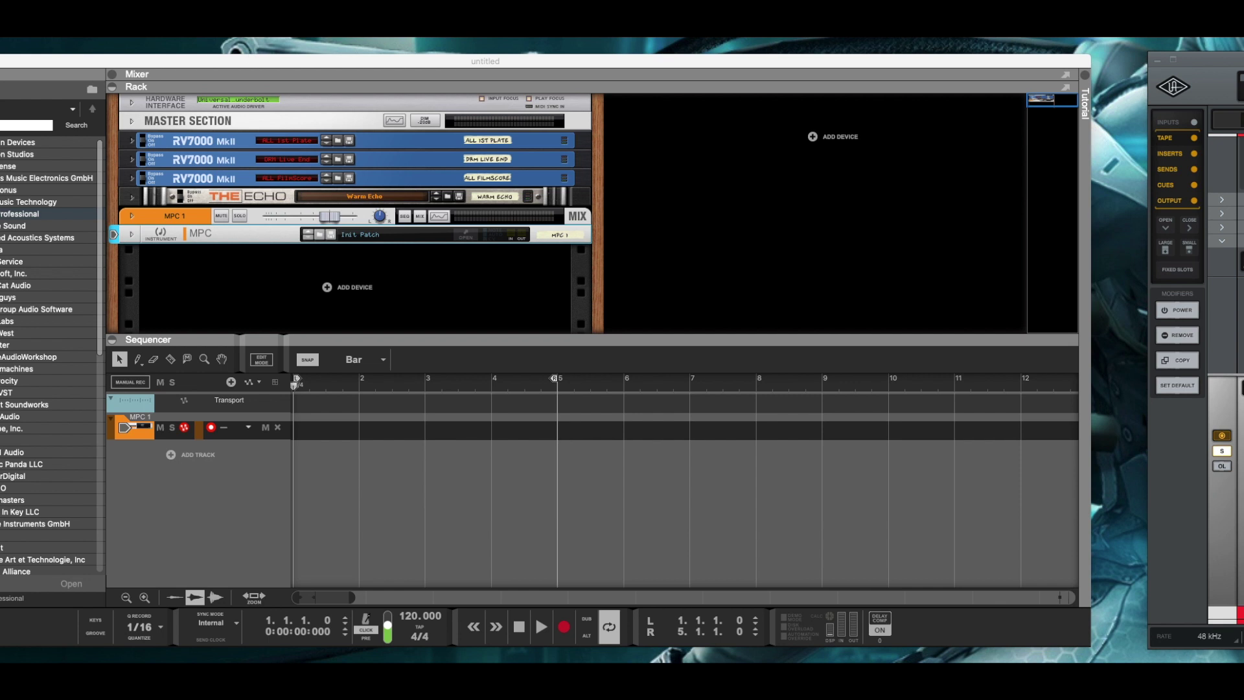
Drag the Console mixer in from the right screen edge so all its channels show
{"action": "left_click_drag", "start_coordinate": [1230, 59], "coordinate": [658, 55]}
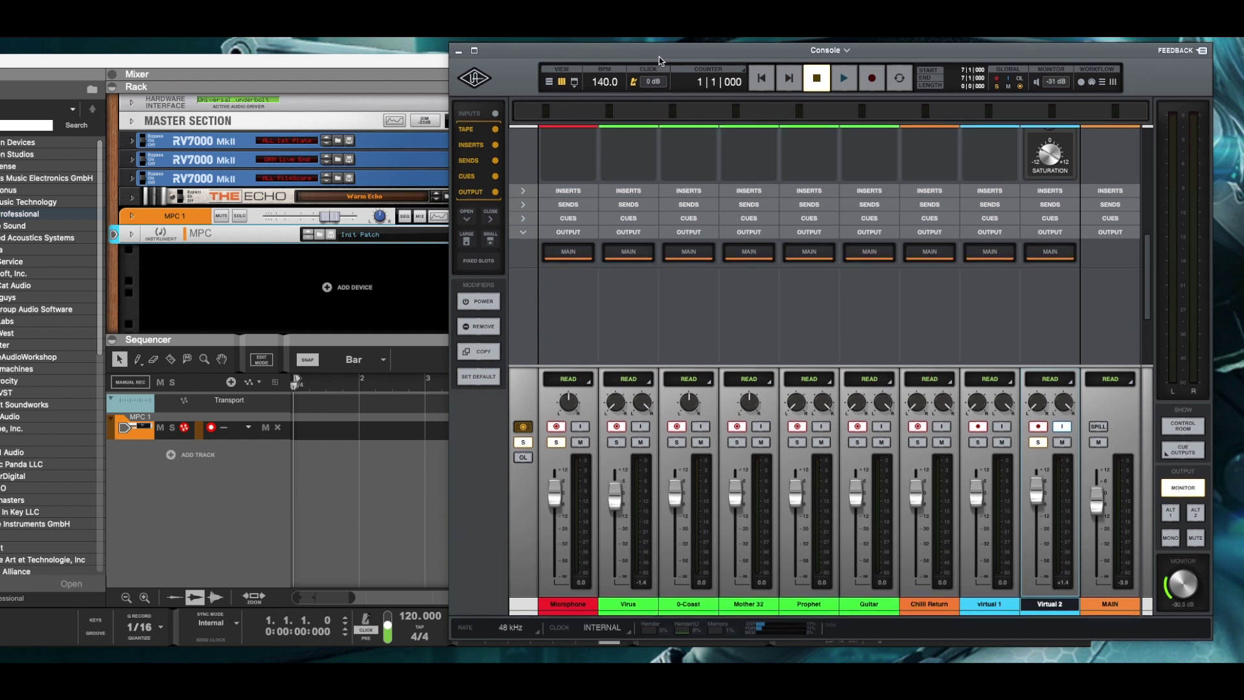
{"action": "left_click_drag", "start_coordinate": [659, 57], "coordinate": [661, 61]}
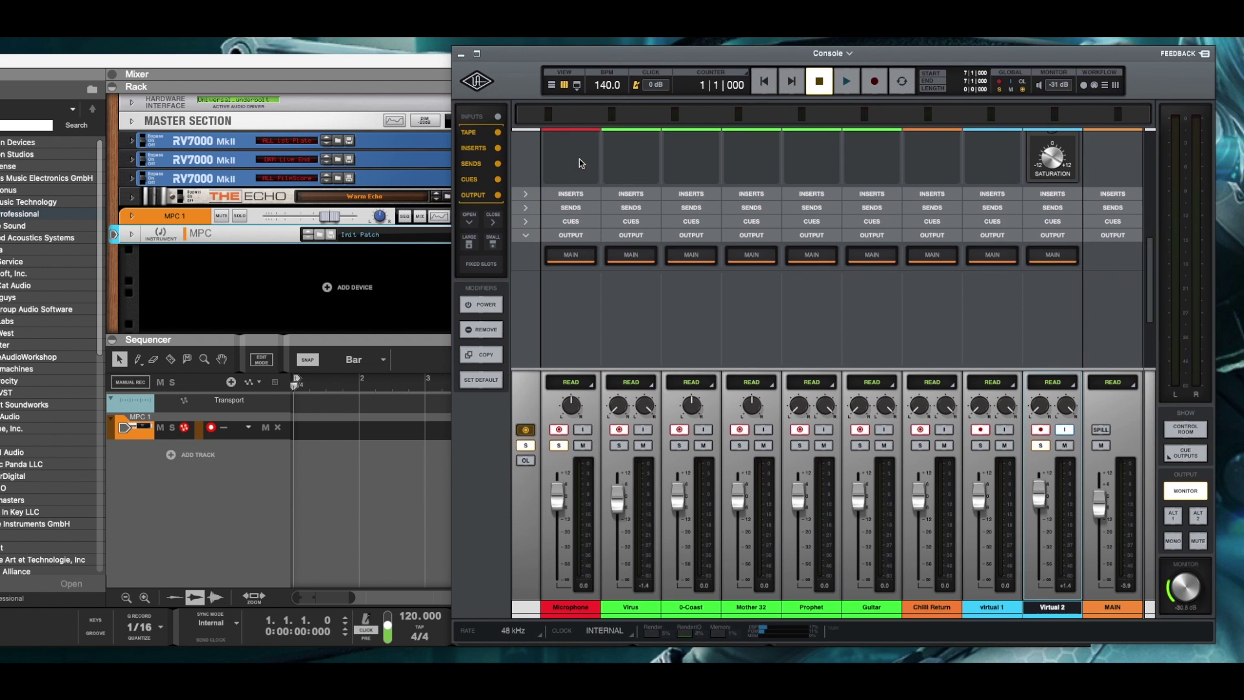
{"action": "left_click", "coordinate": [523, 197]}
{"action": "left_click", "coordinate": [524, 196]}
{"action": "key", "text": "i"}
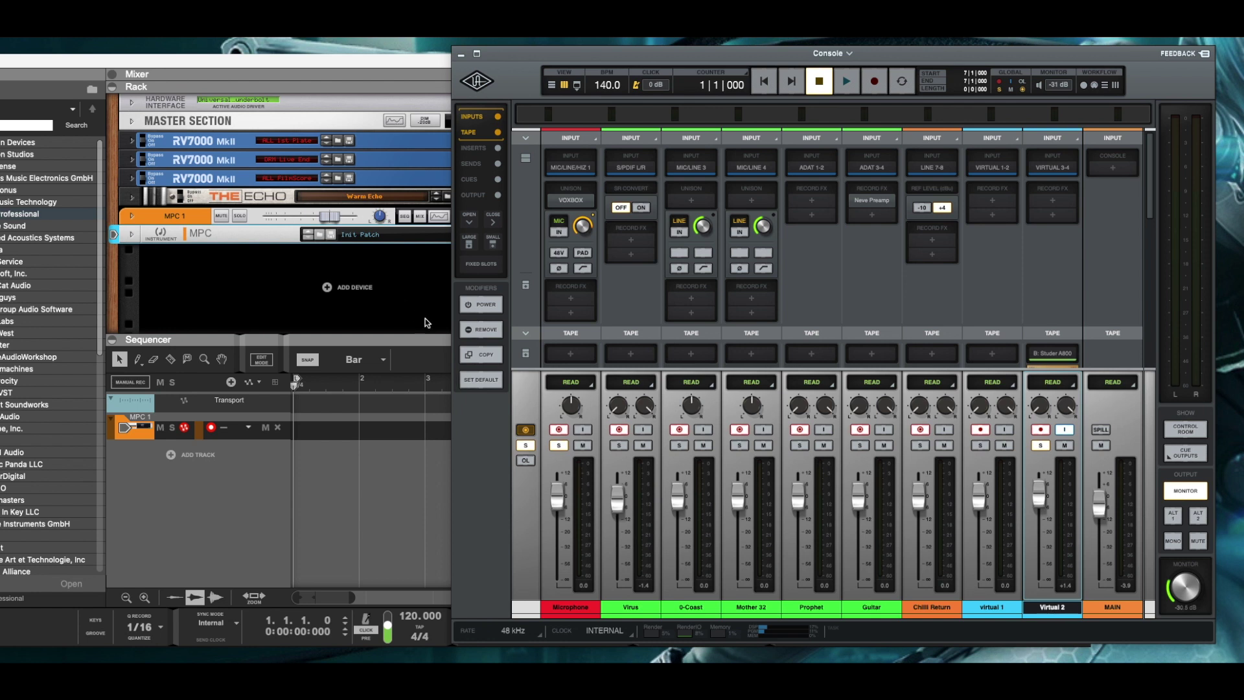
Bring the untitled Reason session window in front of Console
{"action": "mouse_move", "coordinate": [589, 193]}
{"action": "left_click", "coordinate": [308, 66]}
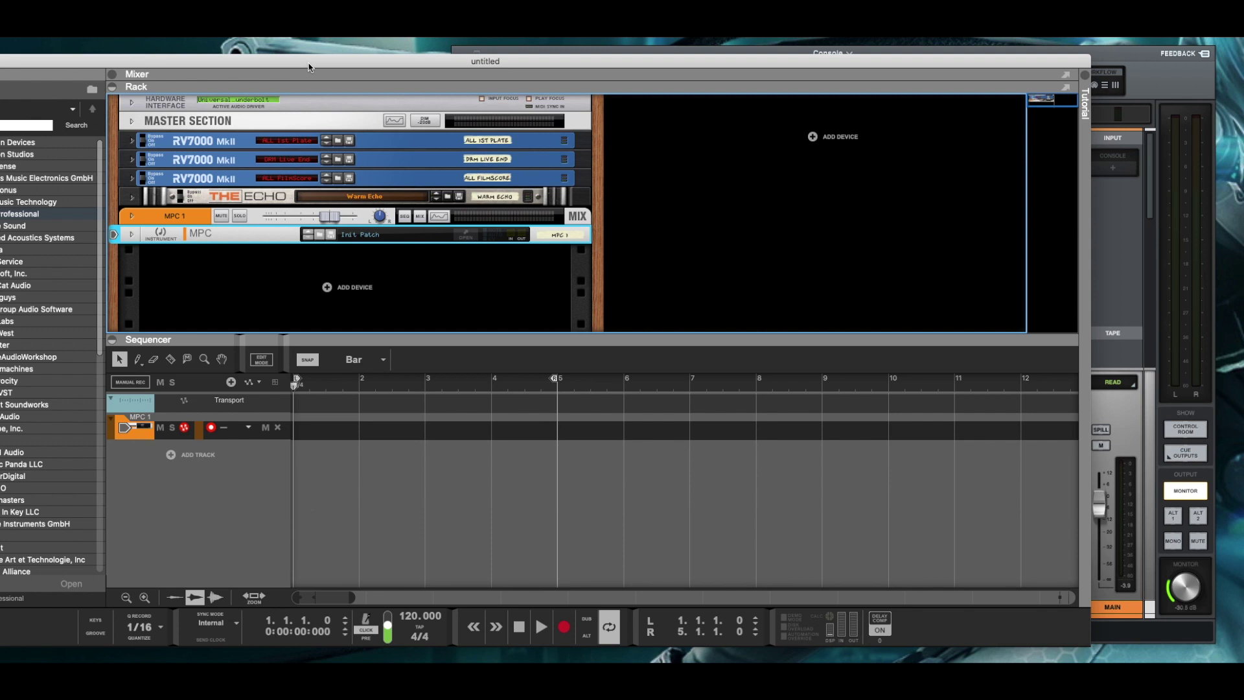
Bring the Console mixer back in front of the Reason window
{"action": "left_click", "coordinate": [1165, 79]}
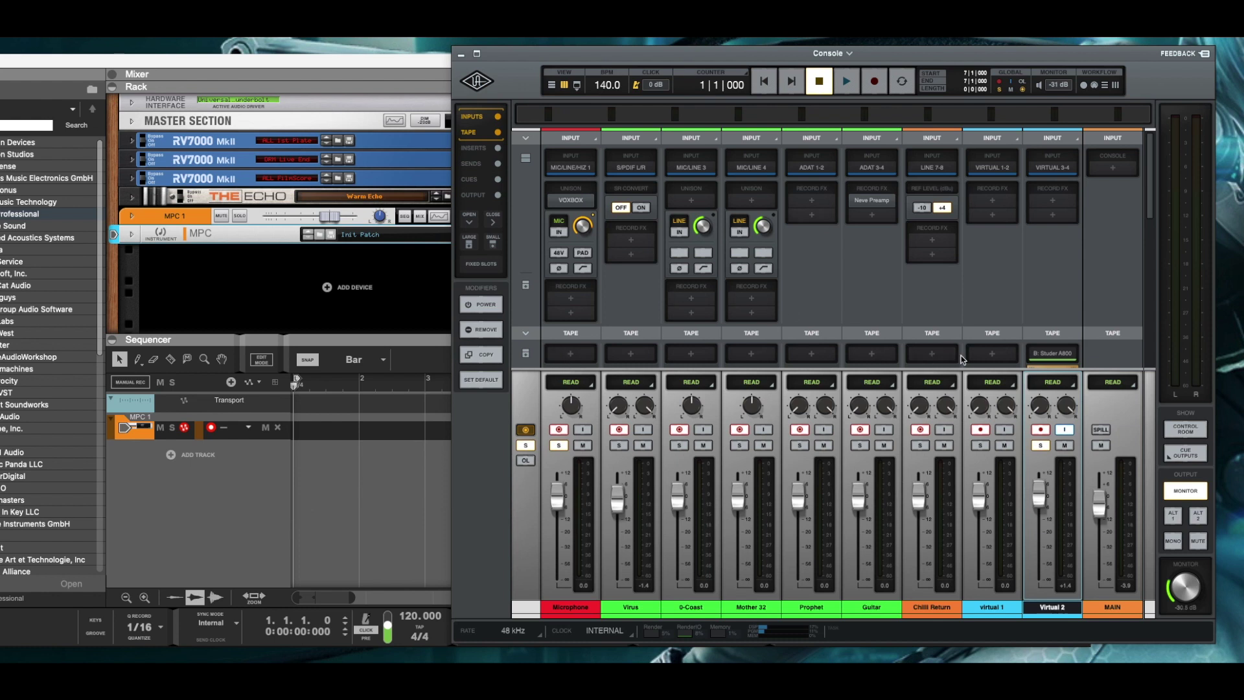
{"action": "scroll", "coordinate": [975, 346], "scroll_direction": "down", "scroll_amount": 5}
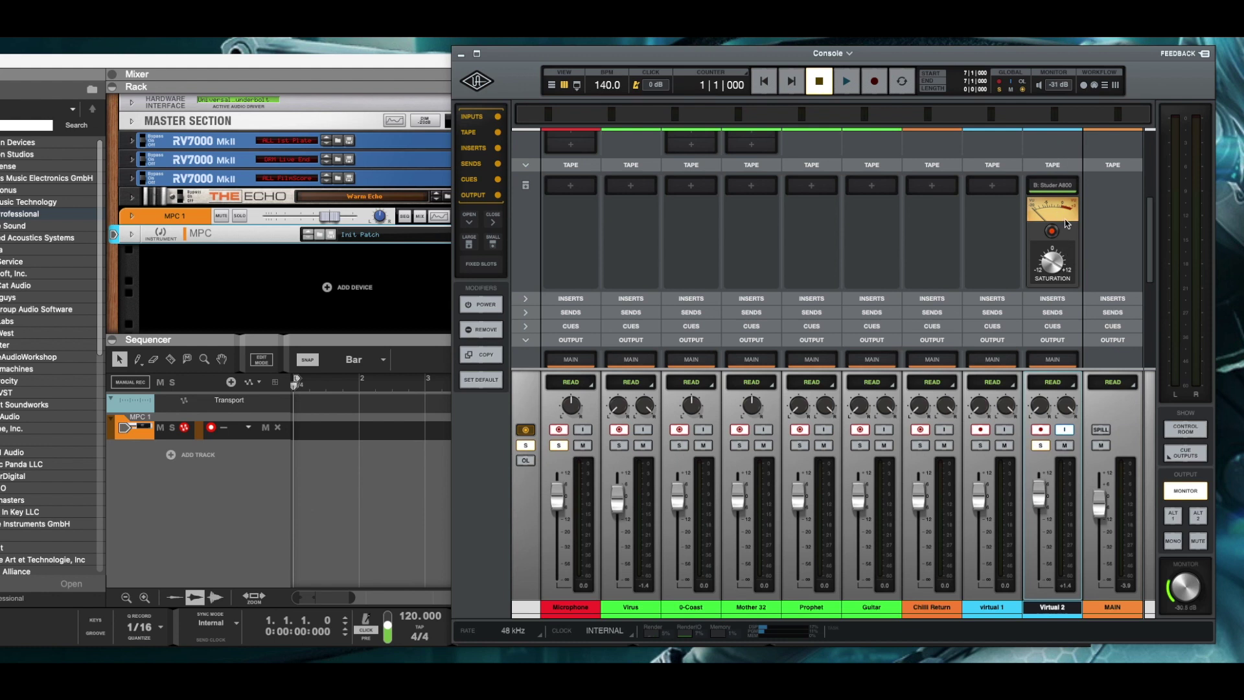
{"action": "scroll", "coordinate": [1066, 223], "scroll_direction": "up", "scroll_amount": 3}
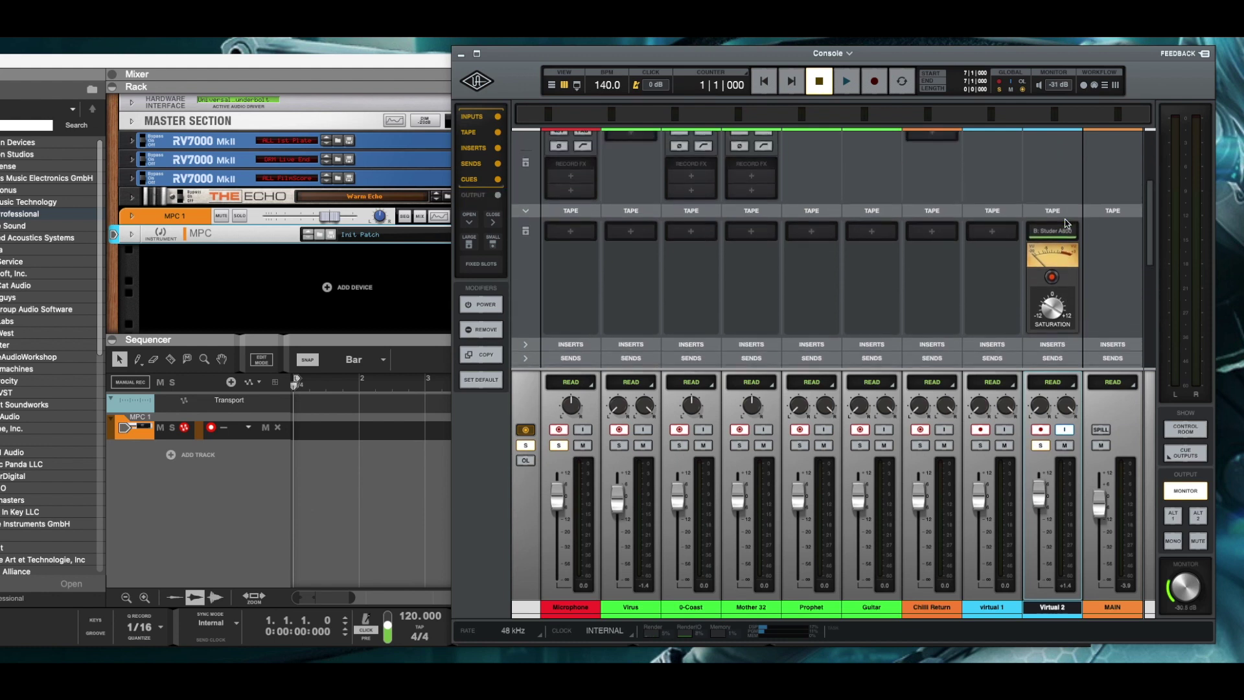
{"action": "scroll", "coordinate": [1066, 224], "scroll_direction": "up", "scroll_amount": 5}
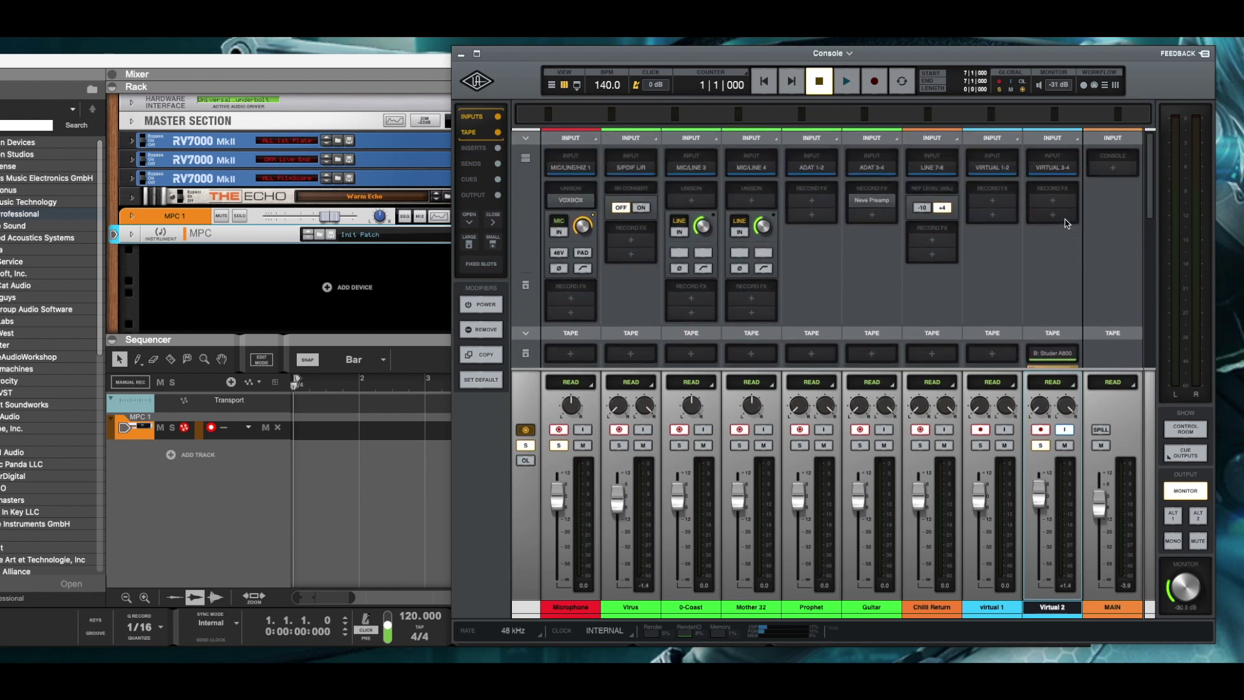
{"action": "left_click", "coordinate": [264, 288]}
Dismiss the rack's create menu and move the Reason window further right
{"action": "right_click", "coordinate": [263, 288]}
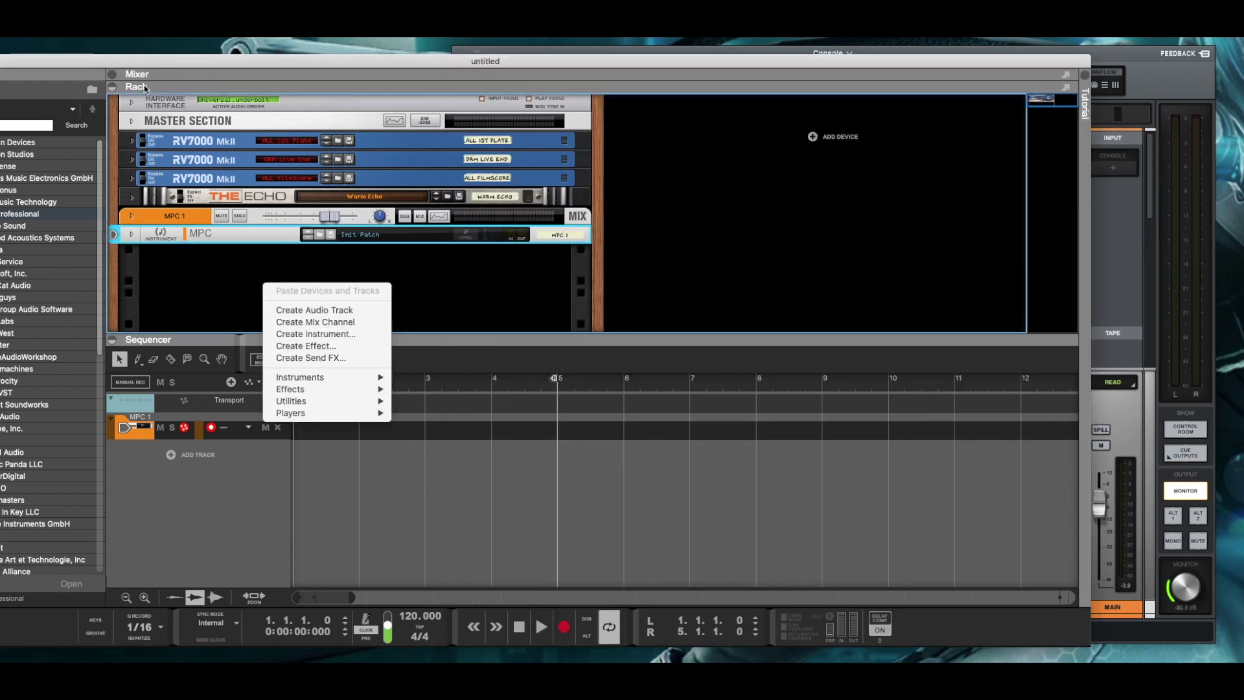
{"action": "left_click", "coordinate": [141, 68]}
{"action": "left_click_drag", "start_coordinate": [140, 64], "coordinate": [246, 60]}
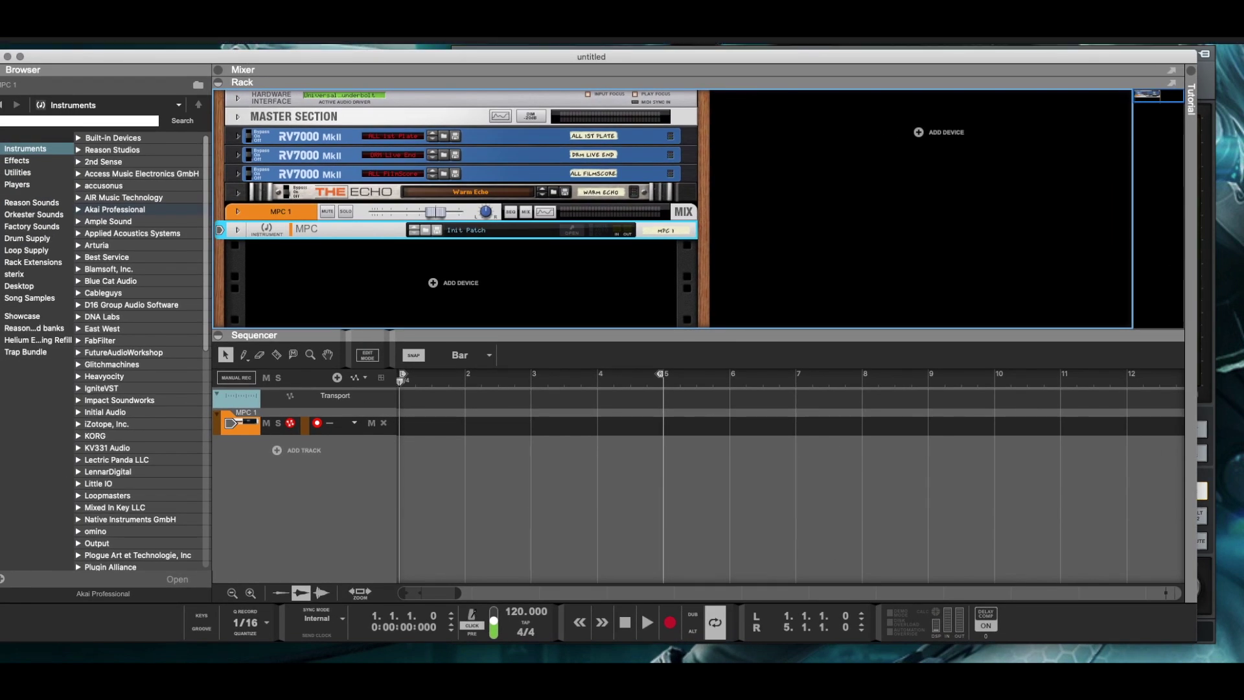
In Audio preferences, keep Output 23/24 active with external monitoring on the Thunderbolt device
{"action": "key", "text": "super+comma"}
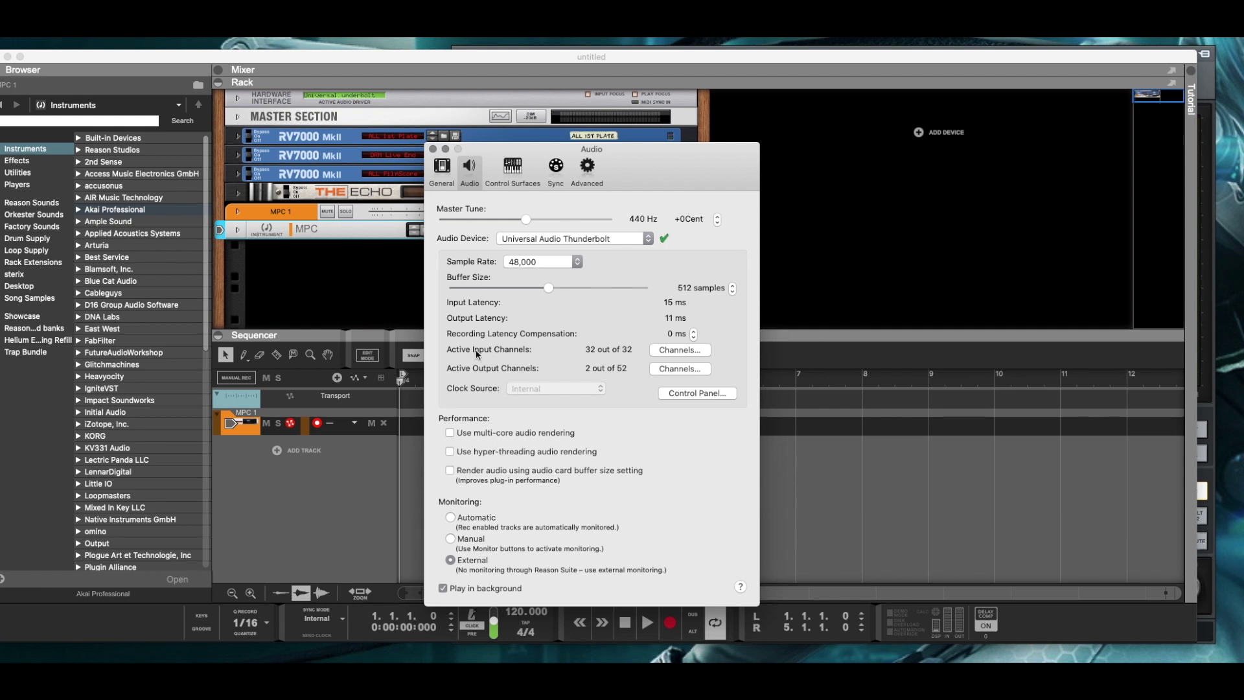
{"action": "left_click", "coordinate": [691, 376]}
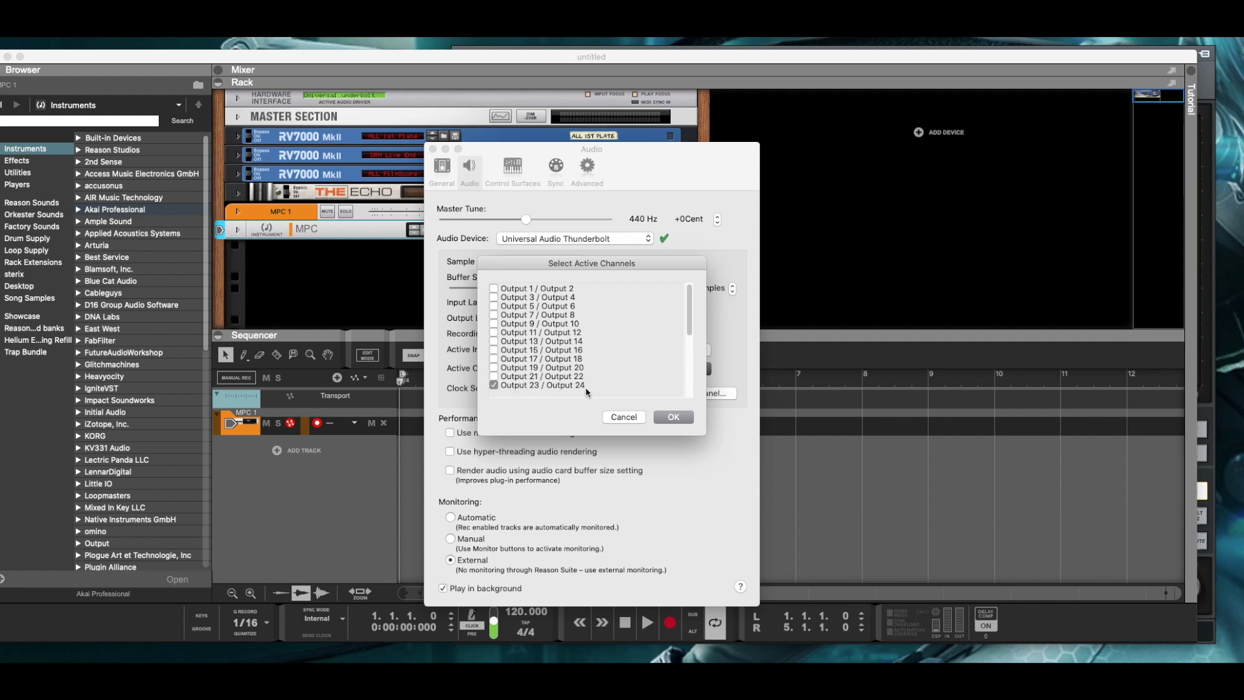
{"action": "left_click", "coordinate": [661, 420]}
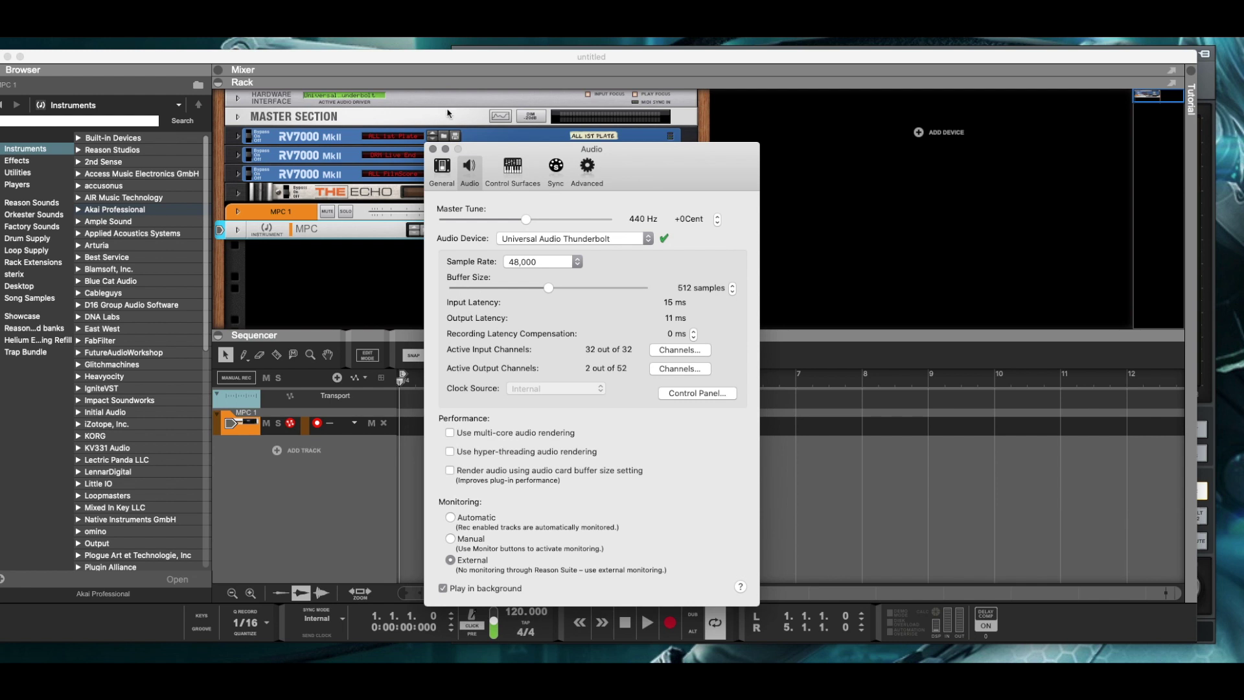
{"action": "left_click", "coordinate": [433, 149]}
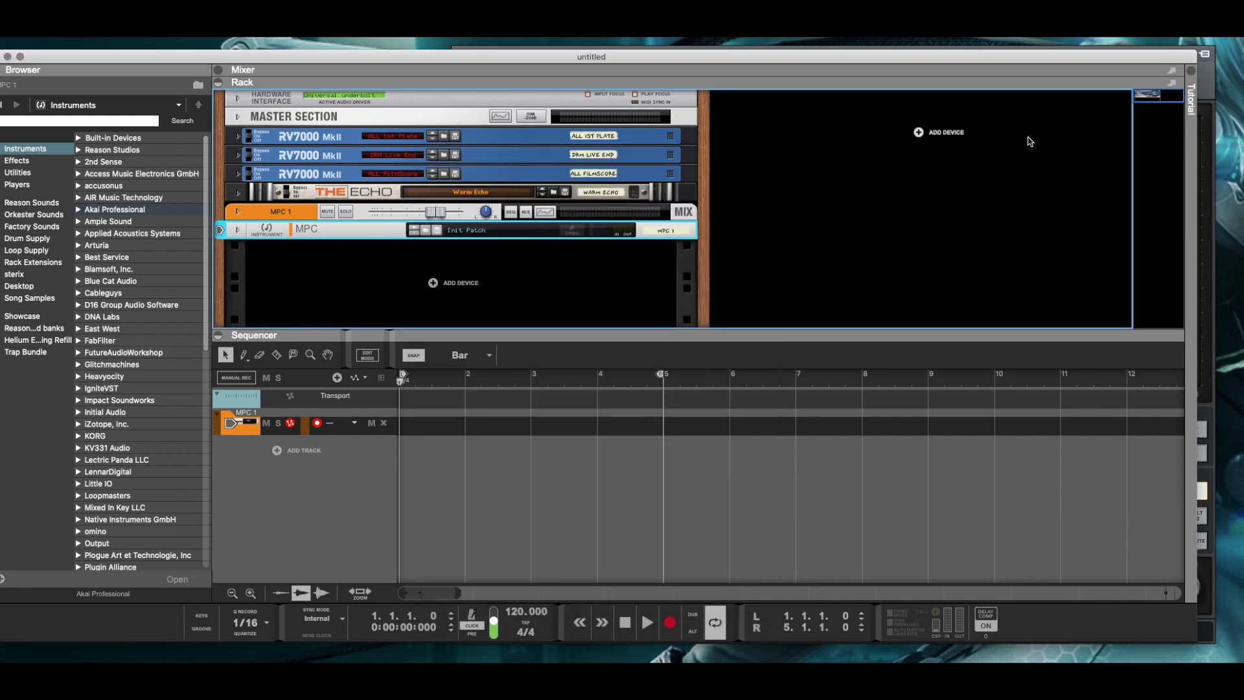
Review the Virtual channels in Console's Settings I/O Matrix, then return to the mixer
{"action": "left_click", "coordinate": [1213, 182]}
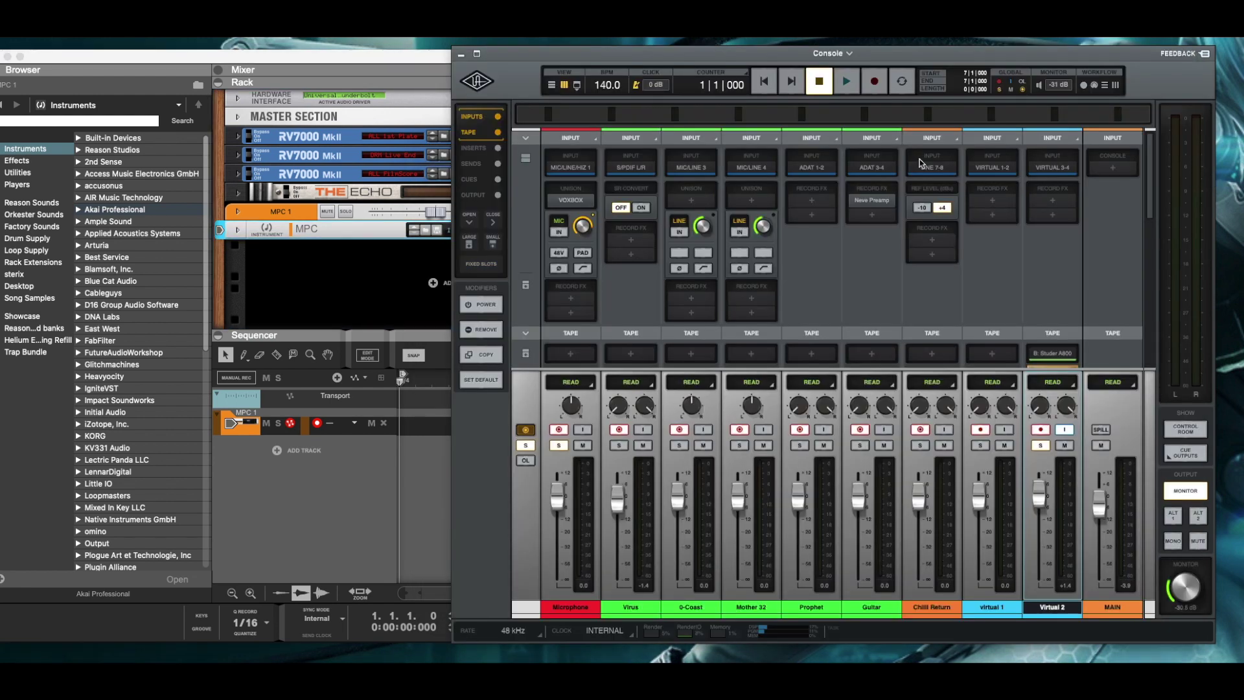
{"action": "left_click", "coordinate": [477, 83]}
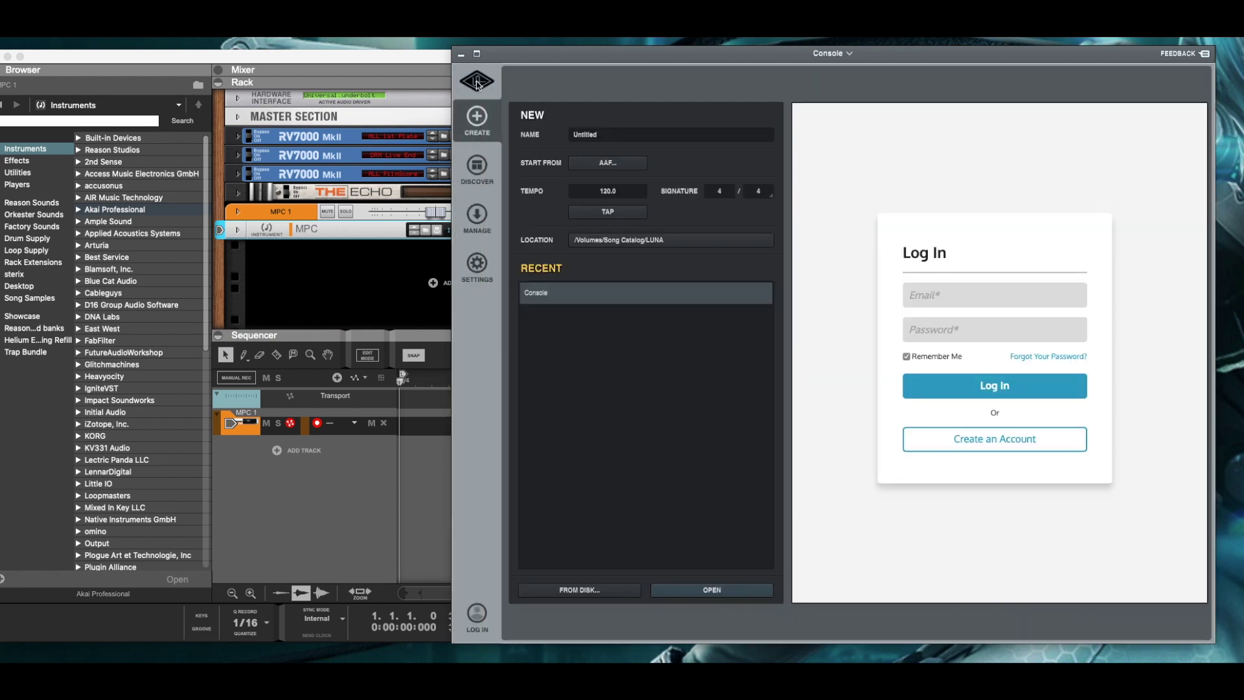
{"action": "left_click", "coordinate": [482, 273]}
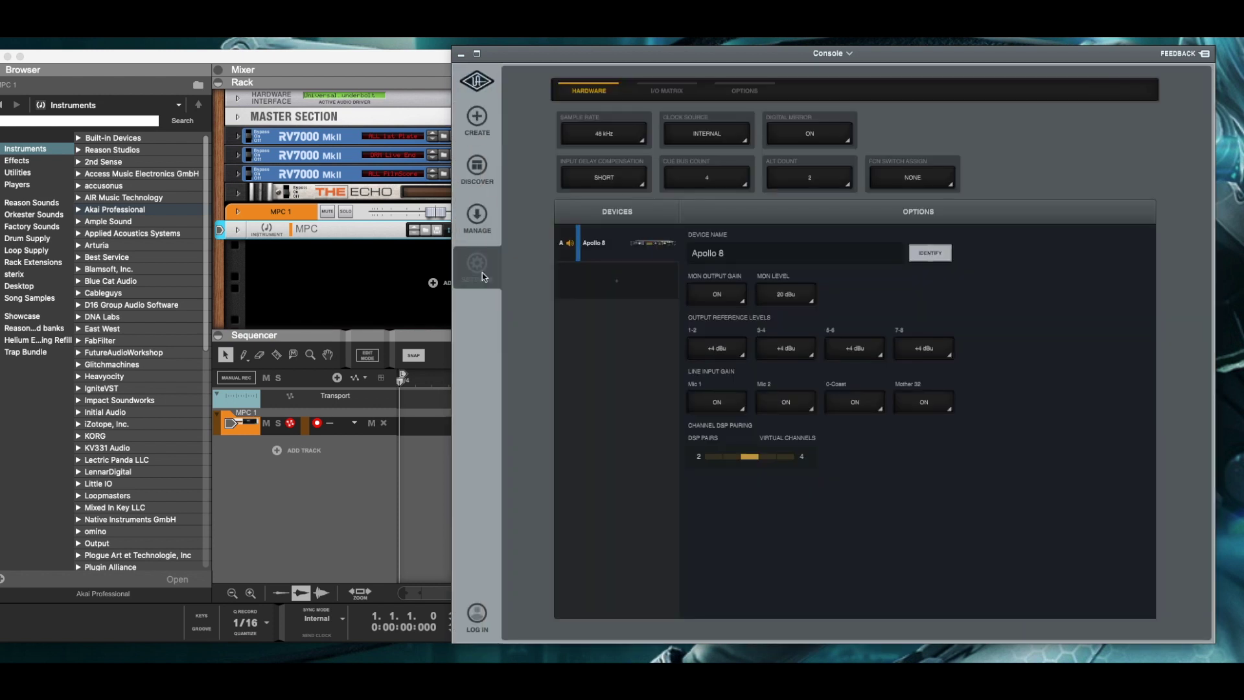
{"action": "left_click", "coordinate": [671, 90]}
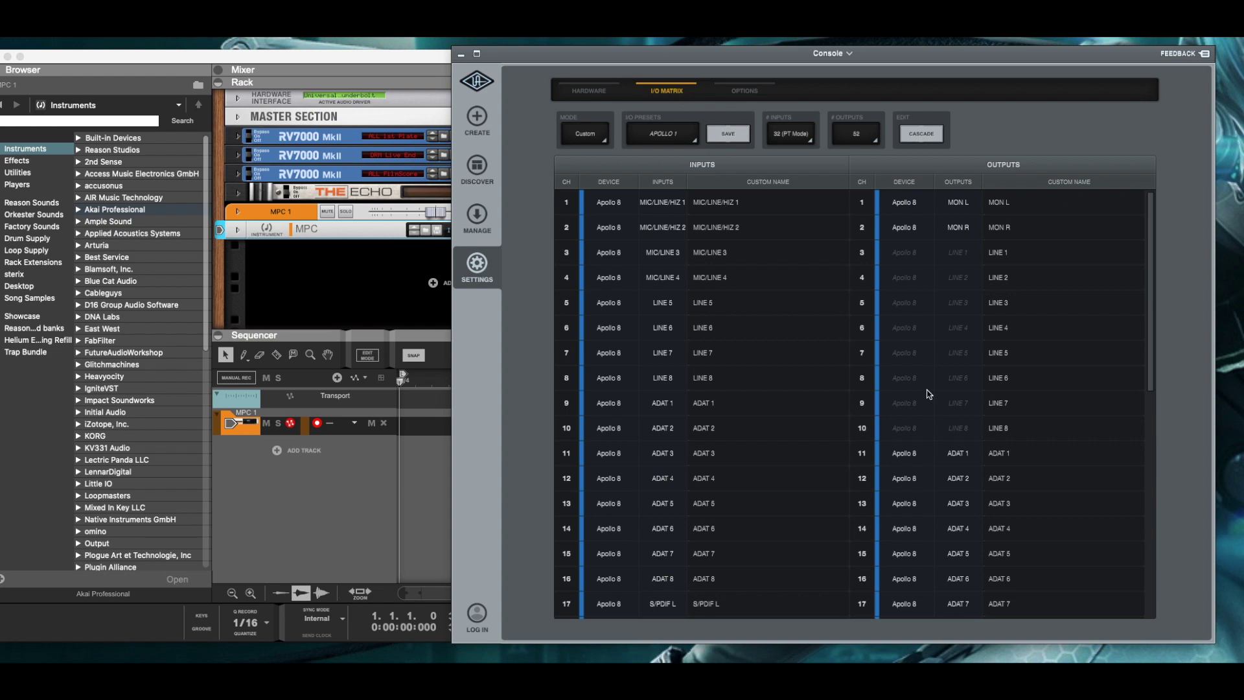
{"action": "scroll", "coordinate": [929, 394], "scroll_direction": "down", "scroll_amount": 10}
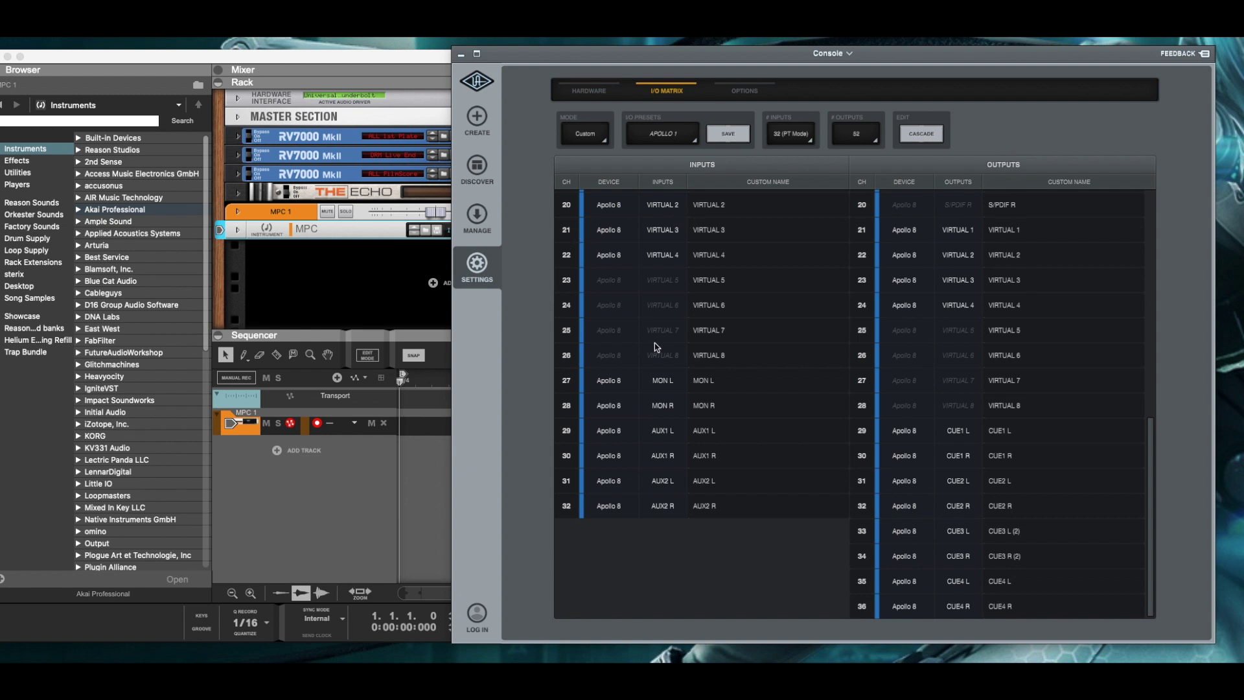
{"action": "scroll", "coordinate": [654, 345], "scroll_direction": "up", "scroll_amount": 10}
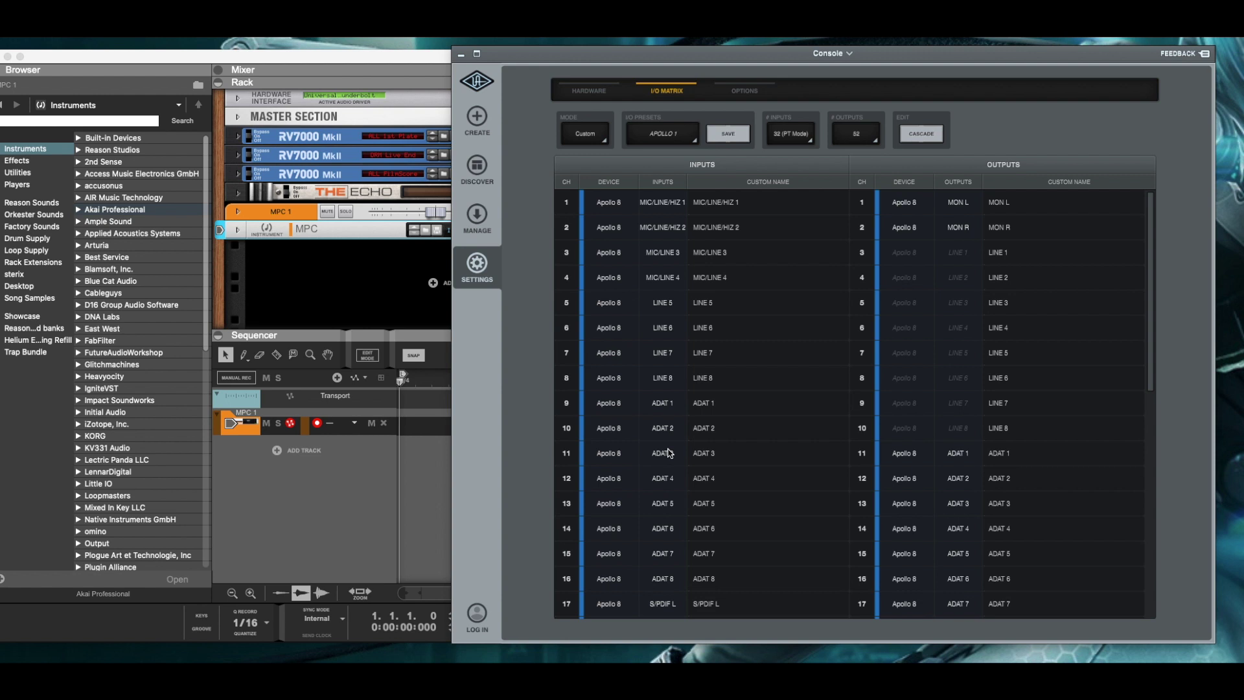
{"action": "left_click", "coordinate": [476, 80]}
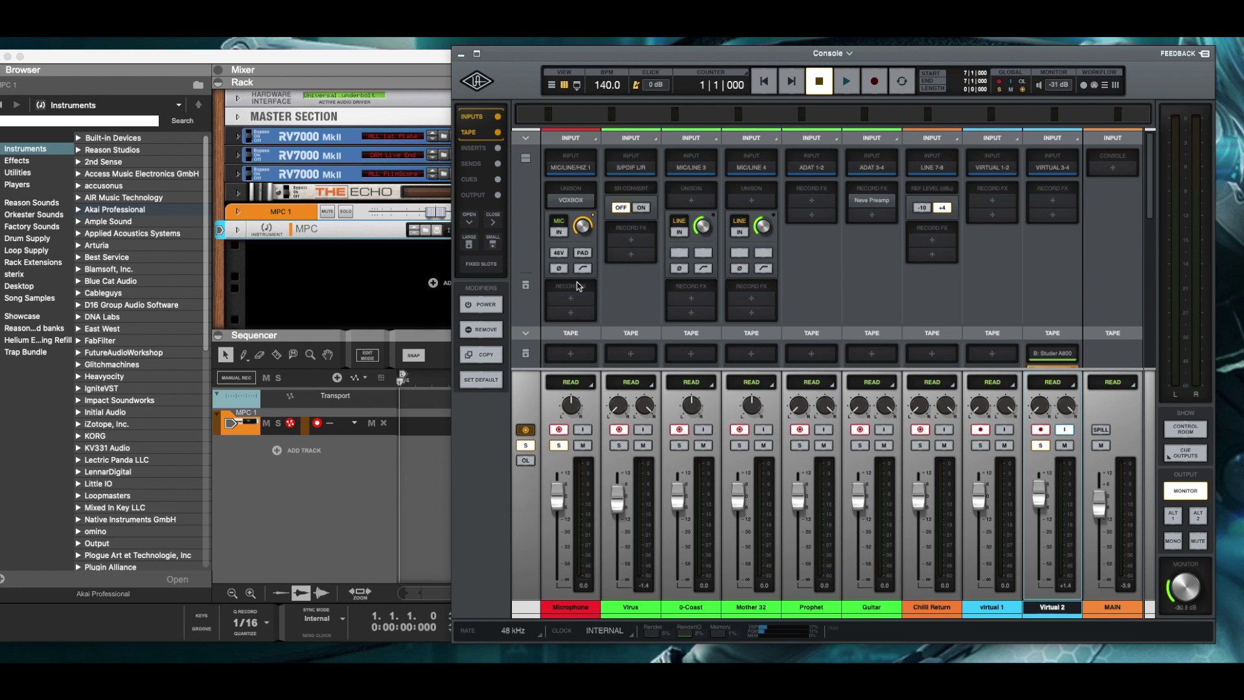
Open the Microphone channel's input list, then bring the Reason window forward
{"action": "left_click", "coordinate": [570, 169]}
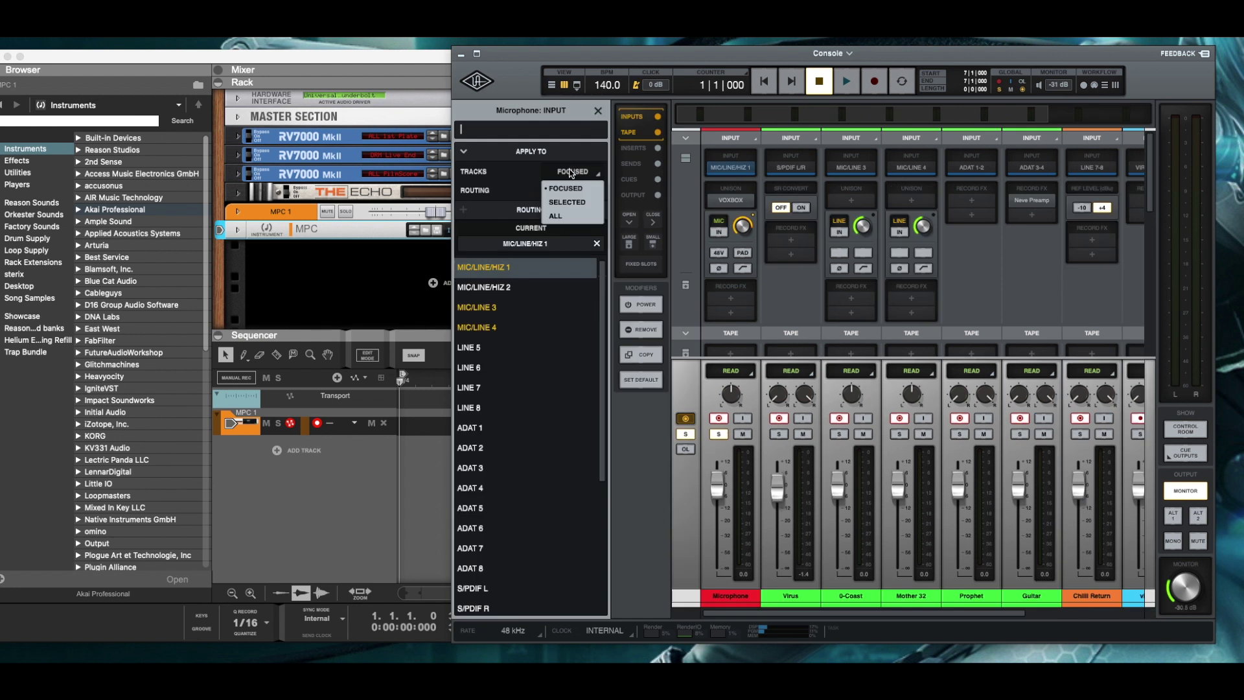
{"action": "left_click", "coordinate": [325, 303]}
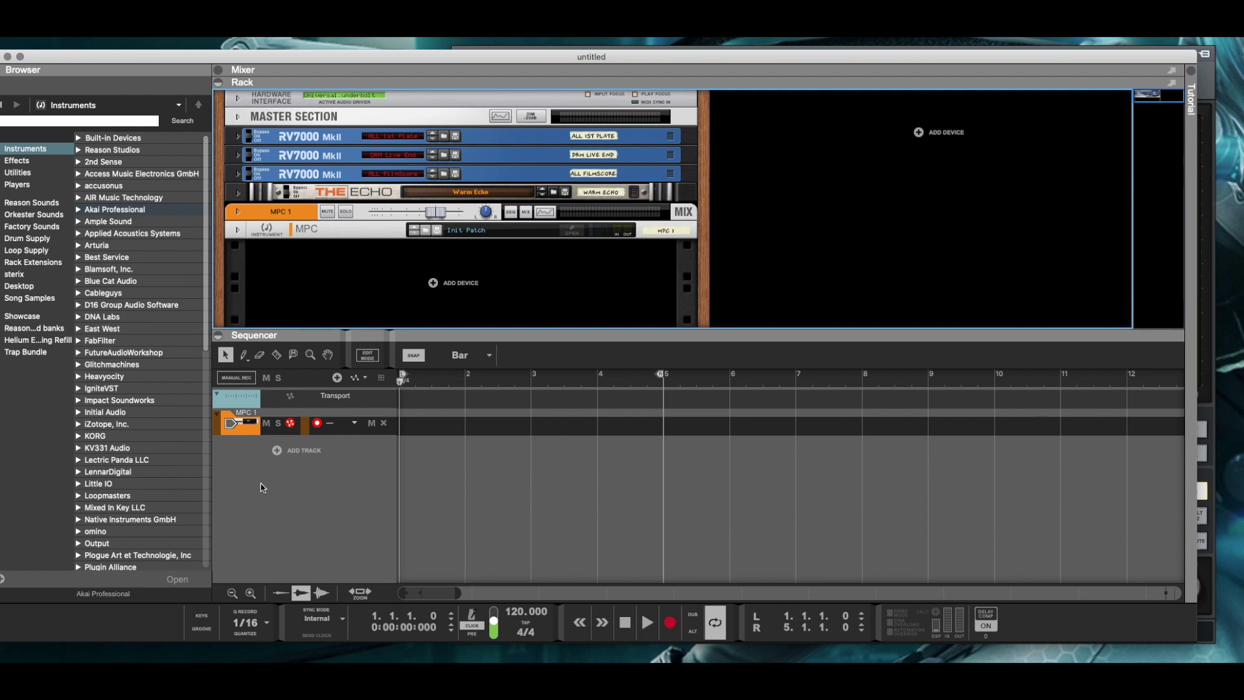
Add Audio Track 1 with Universal Audio Thunderbolt Input 1 as its input, then switch to Console
{"action": "left_click", "coordinate": [280, 453]}
{"action": "left_click", "coordinate": [313, 458]}
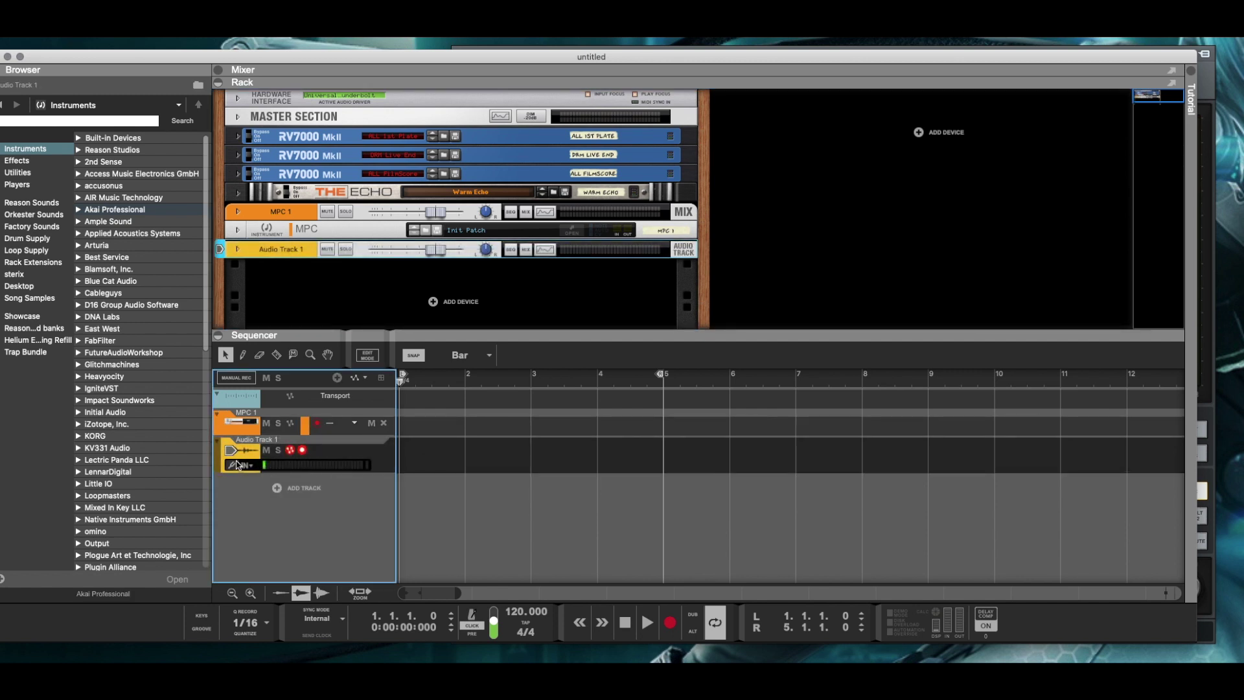
{"action": "left_click", "coordinate": [239, 250]}
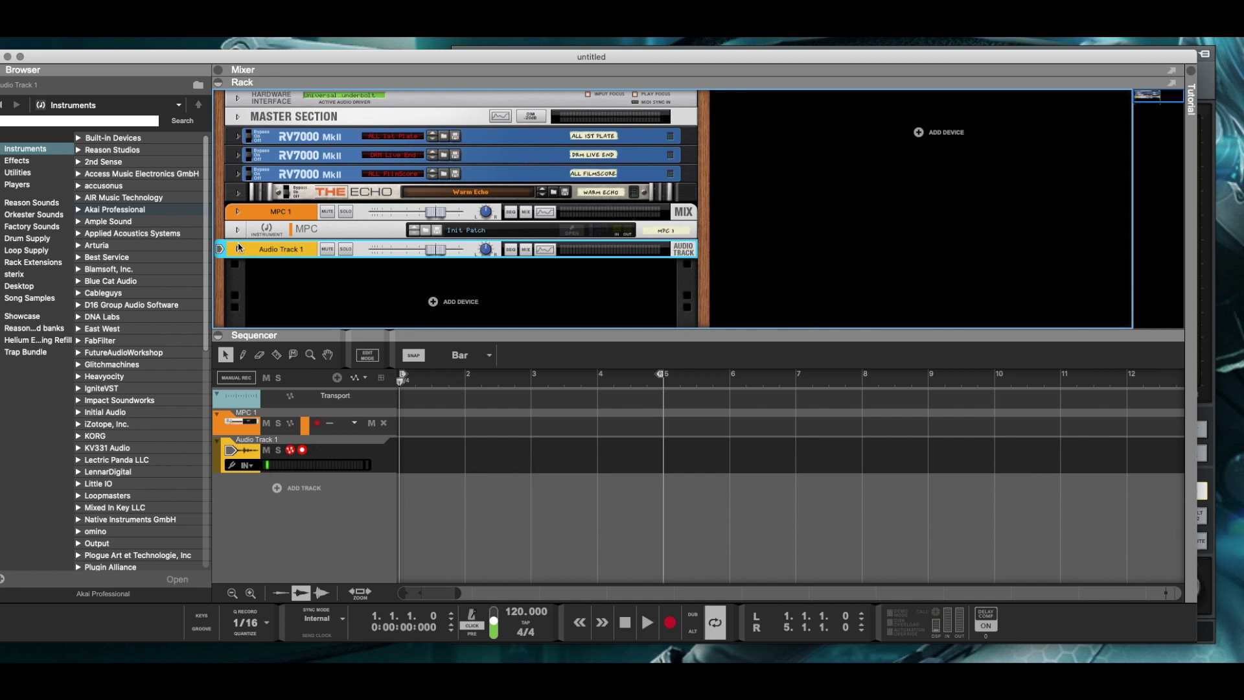
{"action": "left_click", "coordinate": [238, 249]}
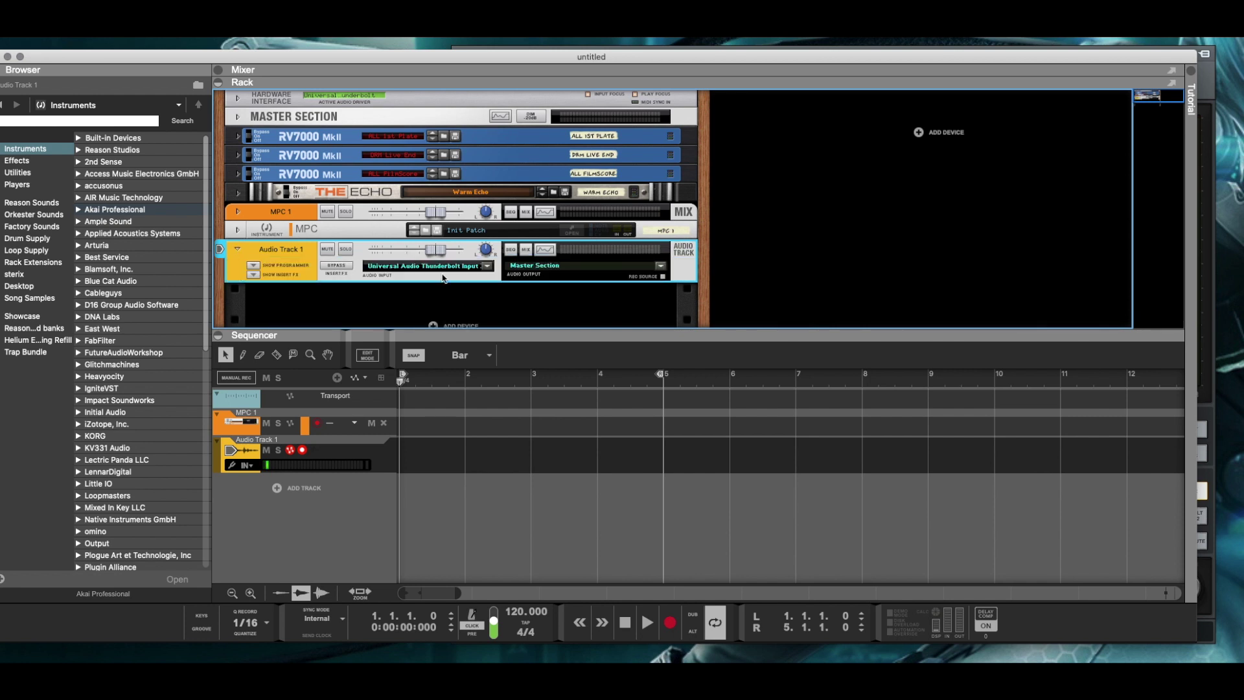
{"action": "left_click", "coordinate": [487, 266]}
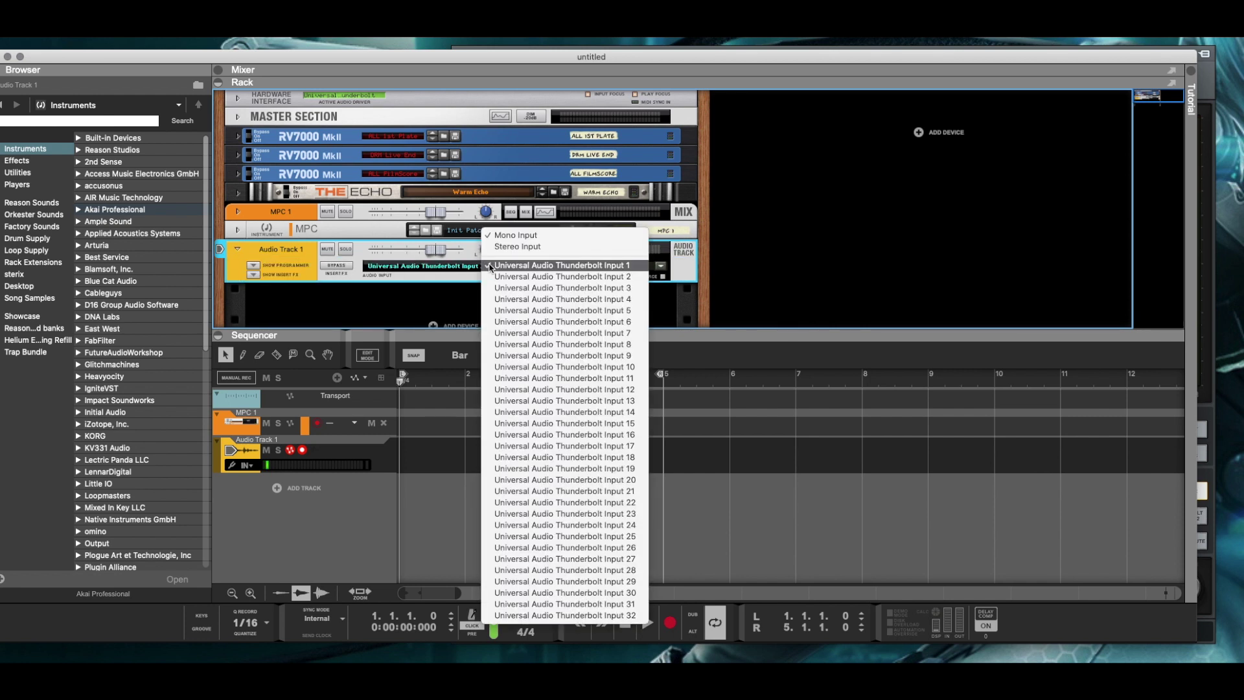
{"action": "left_click", "coordinate": [619, 264]}
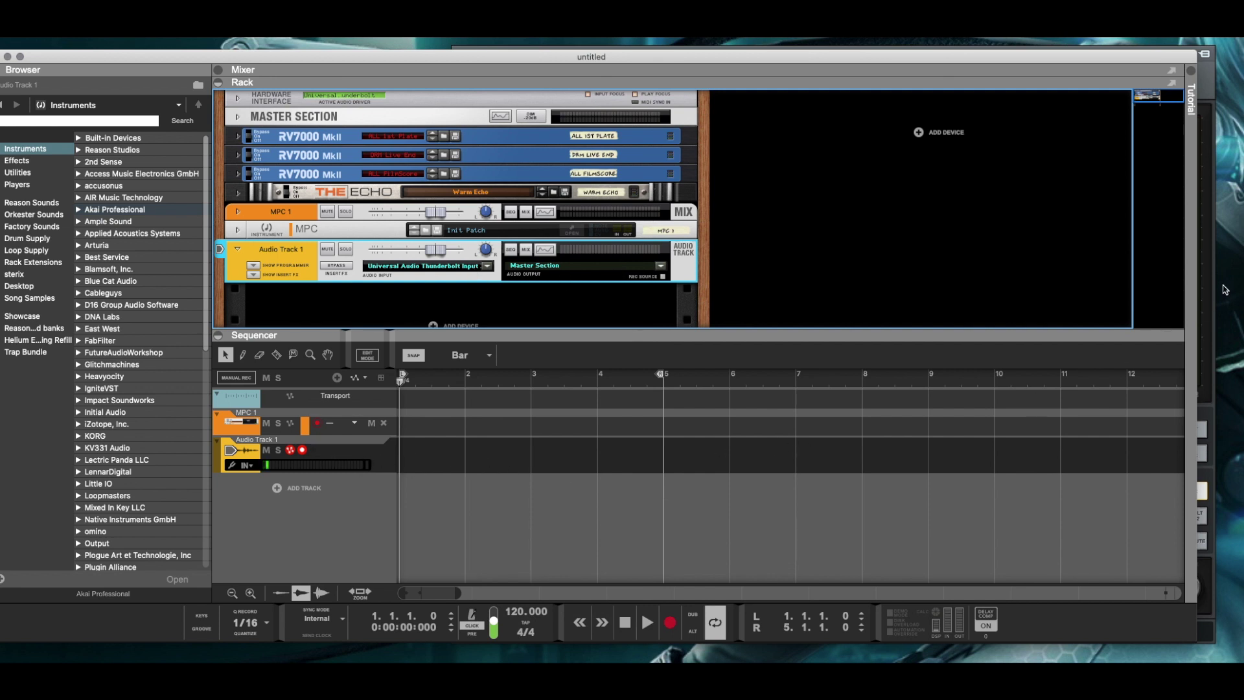
{"action": "key", "text": "super+Tab"}
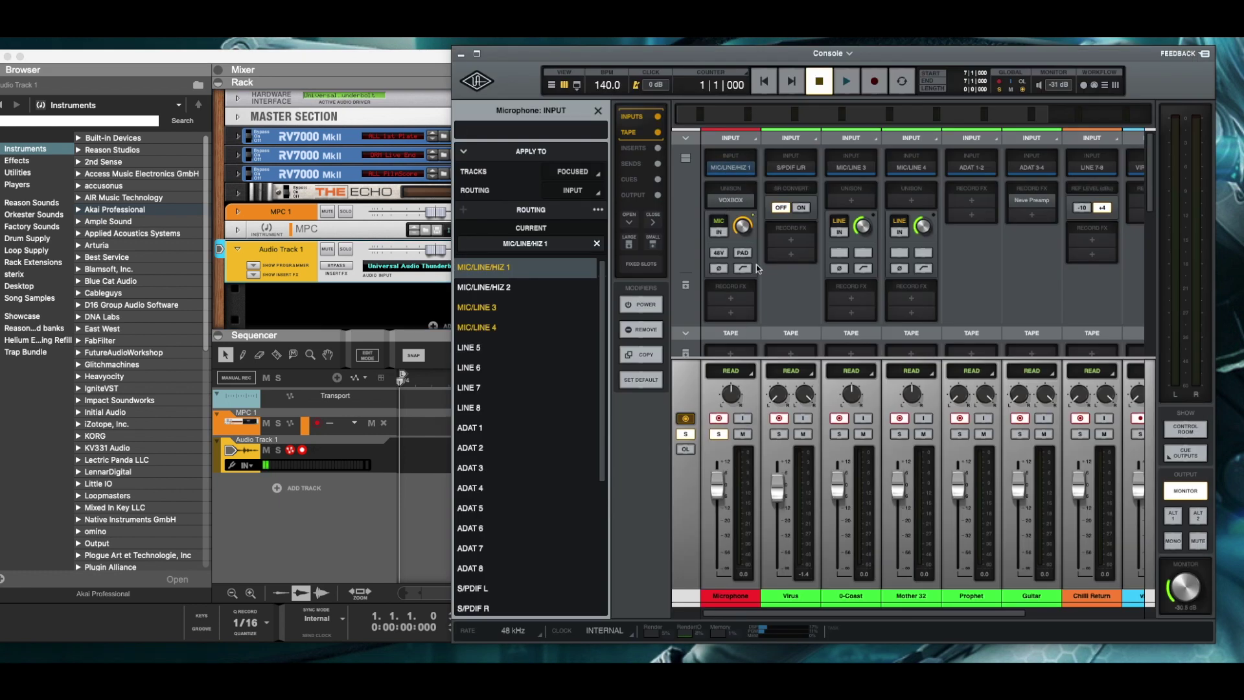
{"action": "scroll", "coordinate": [1091, 219], "scroll_direction": "right", "scroll_amount": 5}
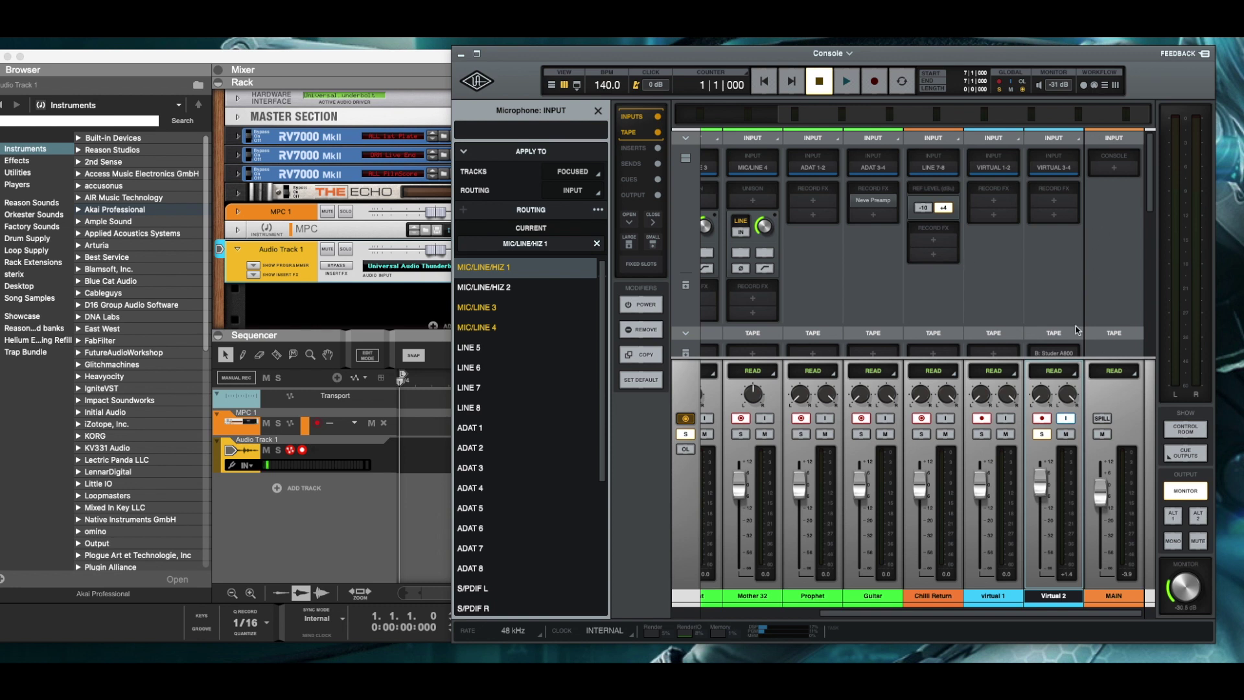
{"action": "scroll", "coordinate": [1075, 325], "scroll_direction": "down", "scroll_amount": 3}
{"action": "scroll", "coordinate": [1075, 329], "scroll_direction": "up", "scroll_amount": 3}
{"action": "scroll", "coordinate": [1076, 325], "scroll_direction": "down", "scroll_amount": 2}
{"action": "scroll", "coordinate": [1065, 311], "scroll_direction": "up", "scroll_amount": 2}
{"action": "scroll", "coordinate": [991, 306], "scroll_direction": "left", "scroll_amount": 5}
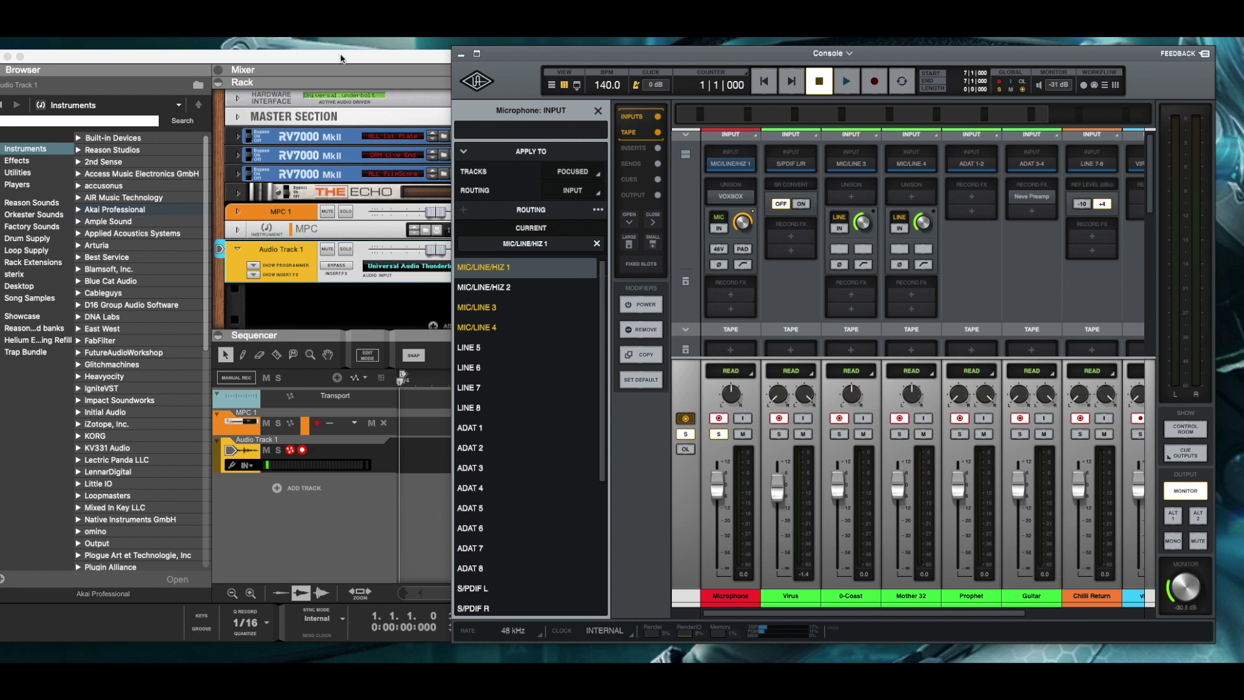
{"action": "left_click", "coordinate": [341, 59]}
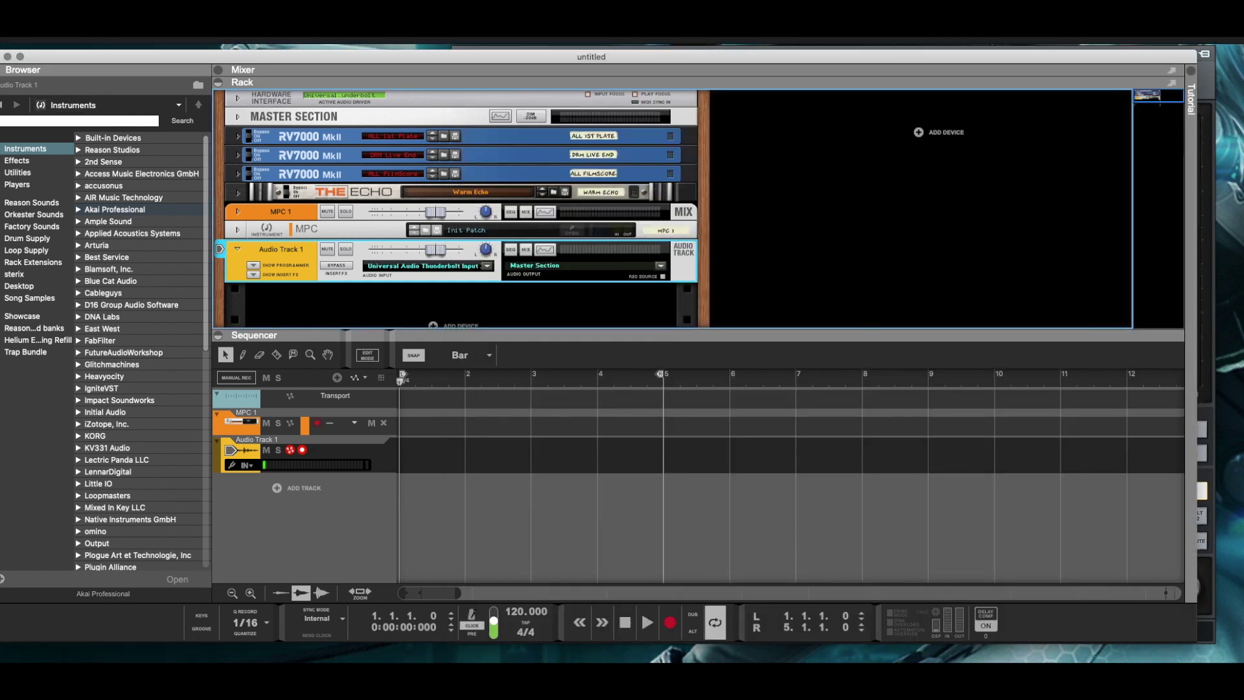
In audio preferences, choose the Universal Audio Thunderbolt device and External monitoring, then close the dialog
{"action": "key", "text": "super+comma"}
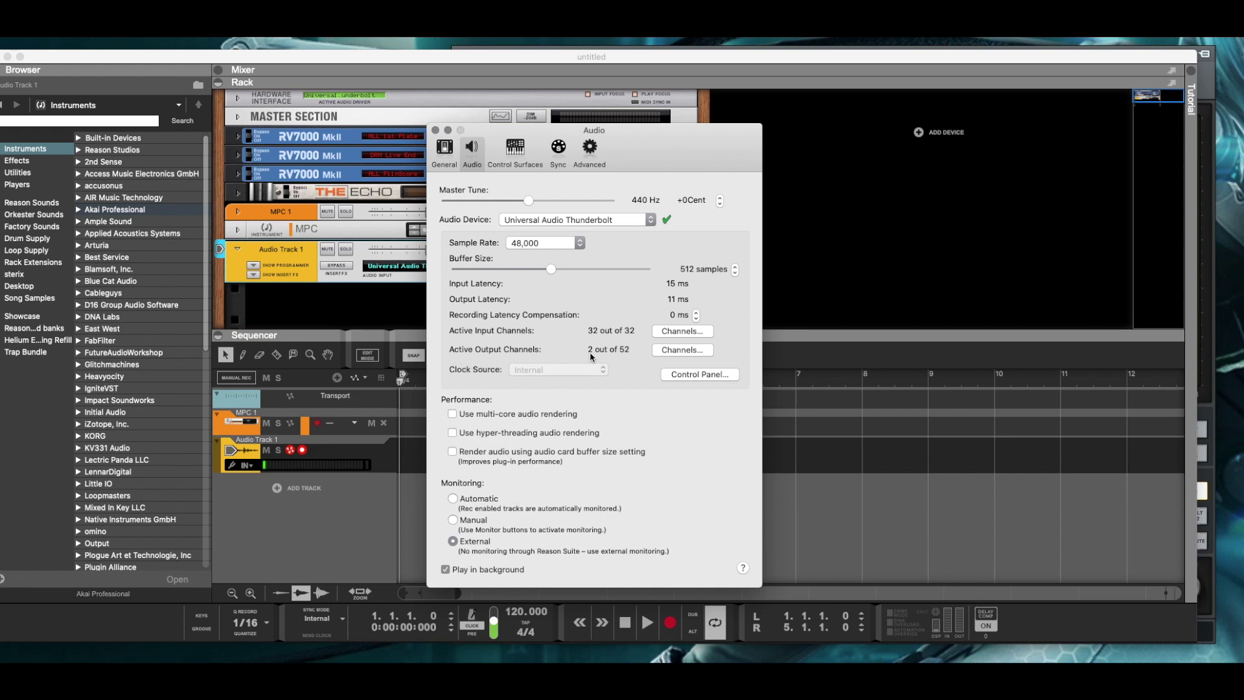
{"action": "left_click", "coordinate": [435, 130]}
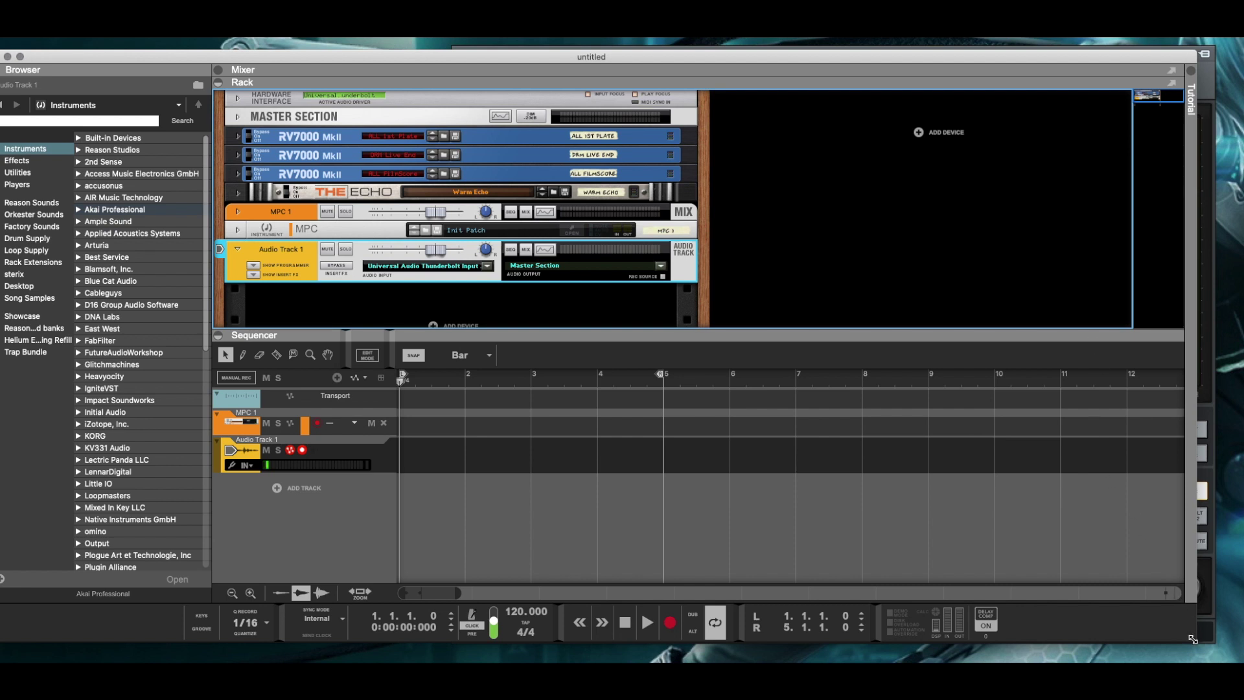
Narrow the Reason window beside the Console mixer, flip the rack, and enlarge the rack above the sequencer
{"action": "left_click_drag", "start_coordinate": [1192, 639], "coordinate": [923, 635]}
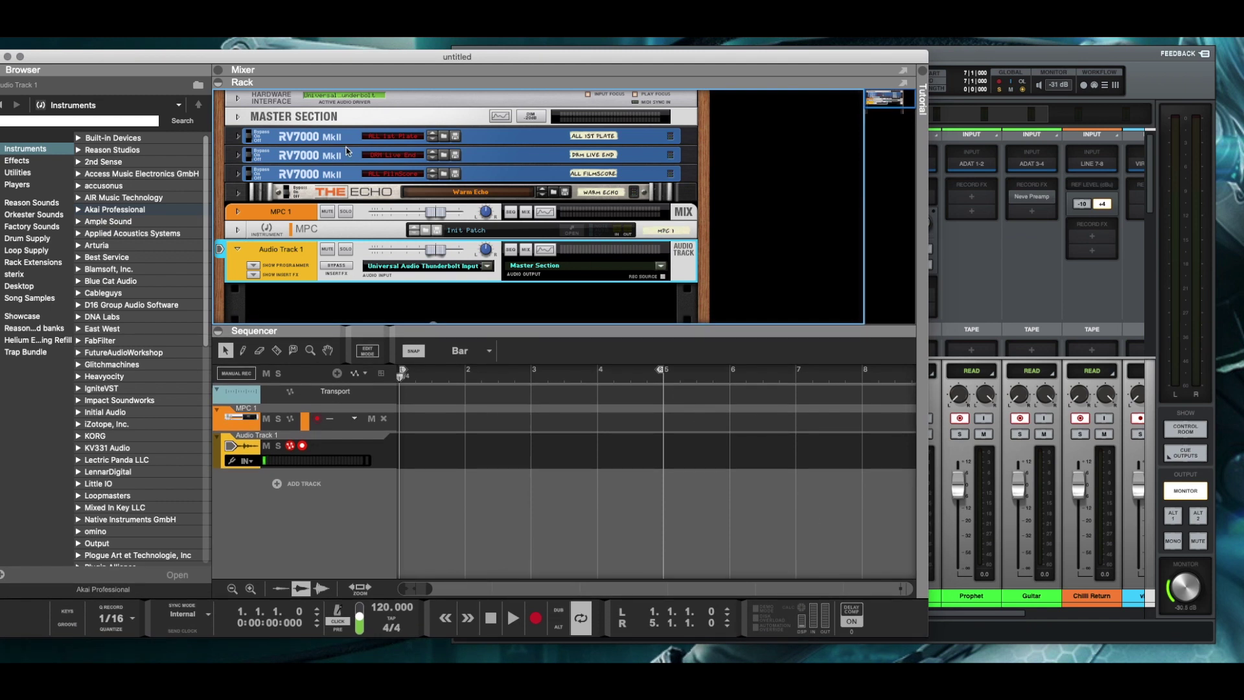
{"action": "key", "text": "Tab"}
{"action": "key", "text": "Tab"}
{"action": "left_click_drag", "start_coordinate": [464, 318], "coordinate": [464, 300]}
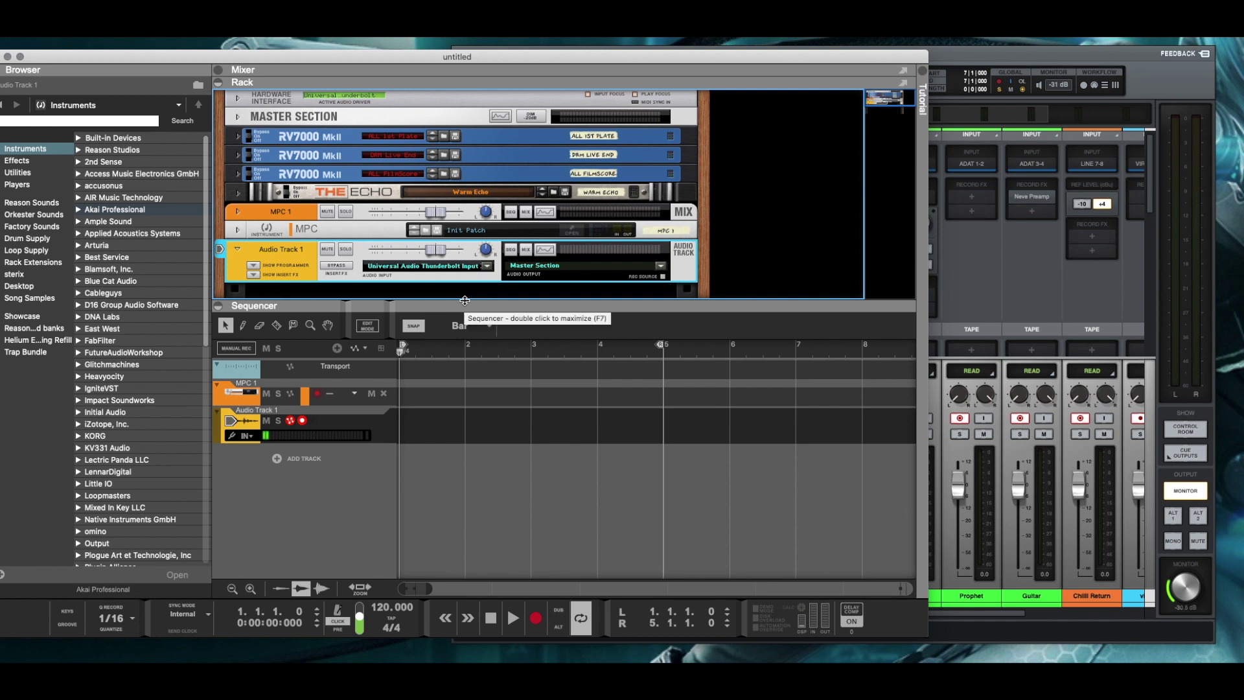
{"action": "left_click_drag", "start_coordinate": [465, 300], "coordinate": [464, 295]}
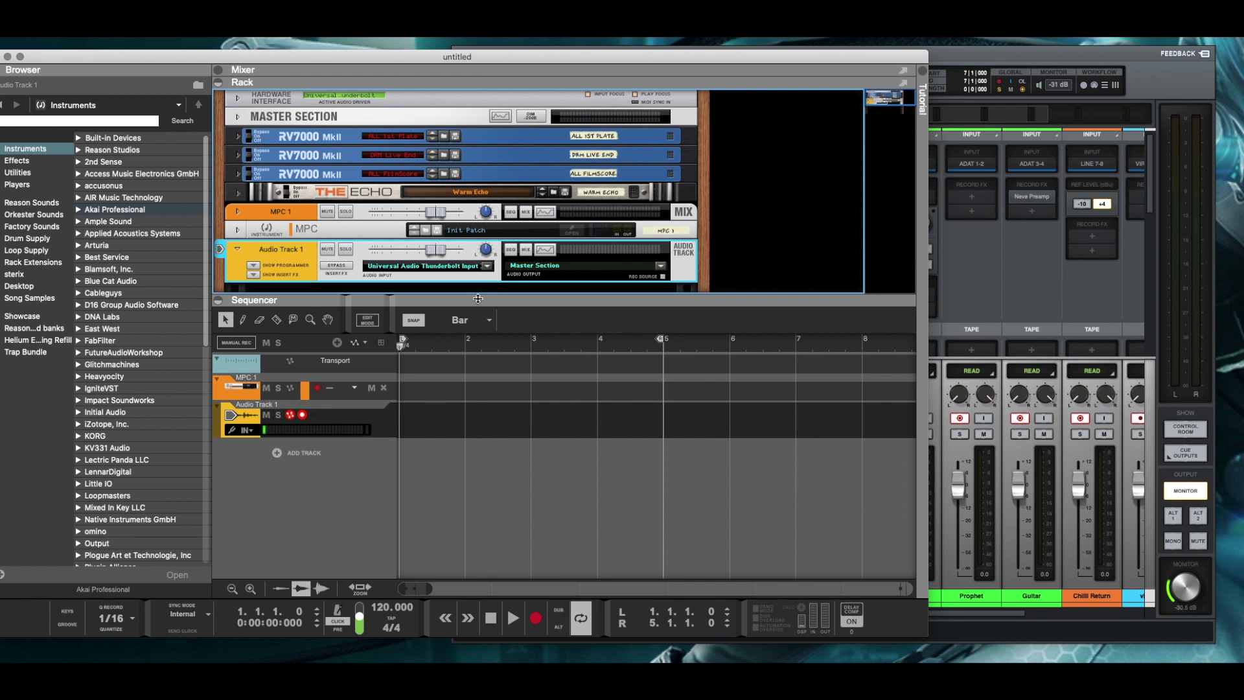
{"action": "left_click_drag", "start_coordinate": [478, 299], "coordinate": [473, 415]}
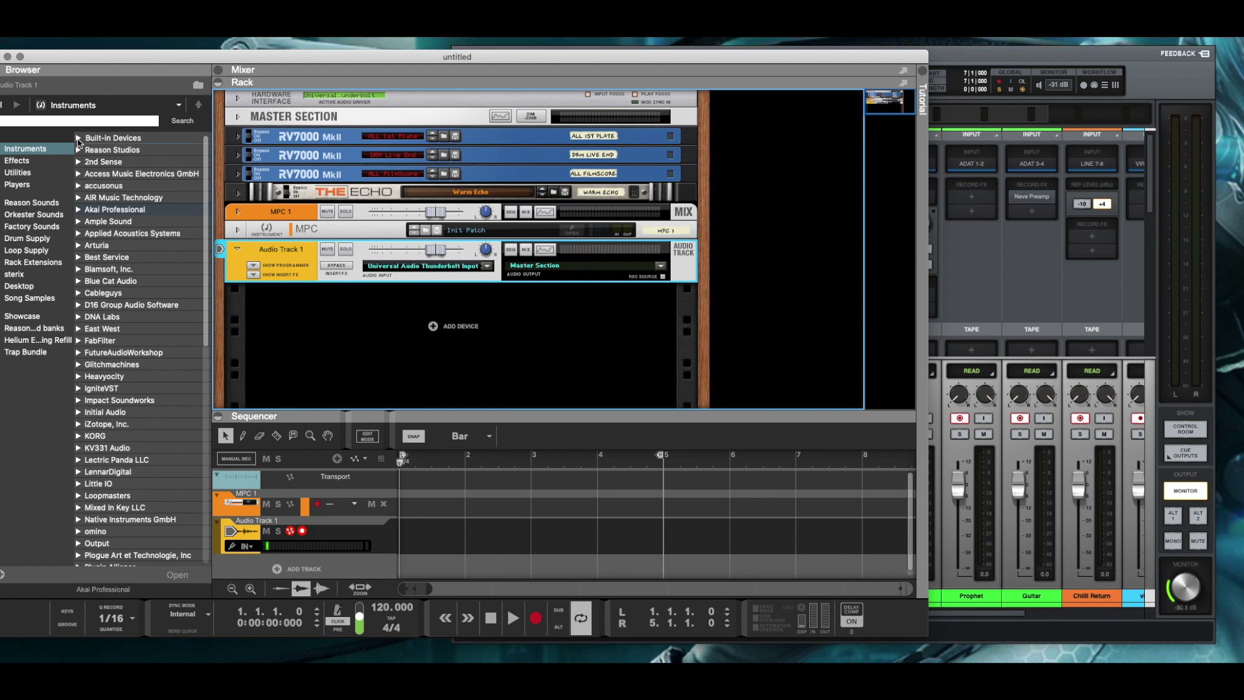
Browse and collapse Built-in Devices, shrink the rack for a taller sequencer, and bring UA Console forward
{"action": "double_click", "coordinate": [83, 139]}
{"action": "scroll", "coordinate": [147, 403], "scroll_direction": "down", "scroll_amount": 1}
{"action": "scroll", "coordinate": [149, 376], "scroll_direction": "down", "scroll_amount": 8}
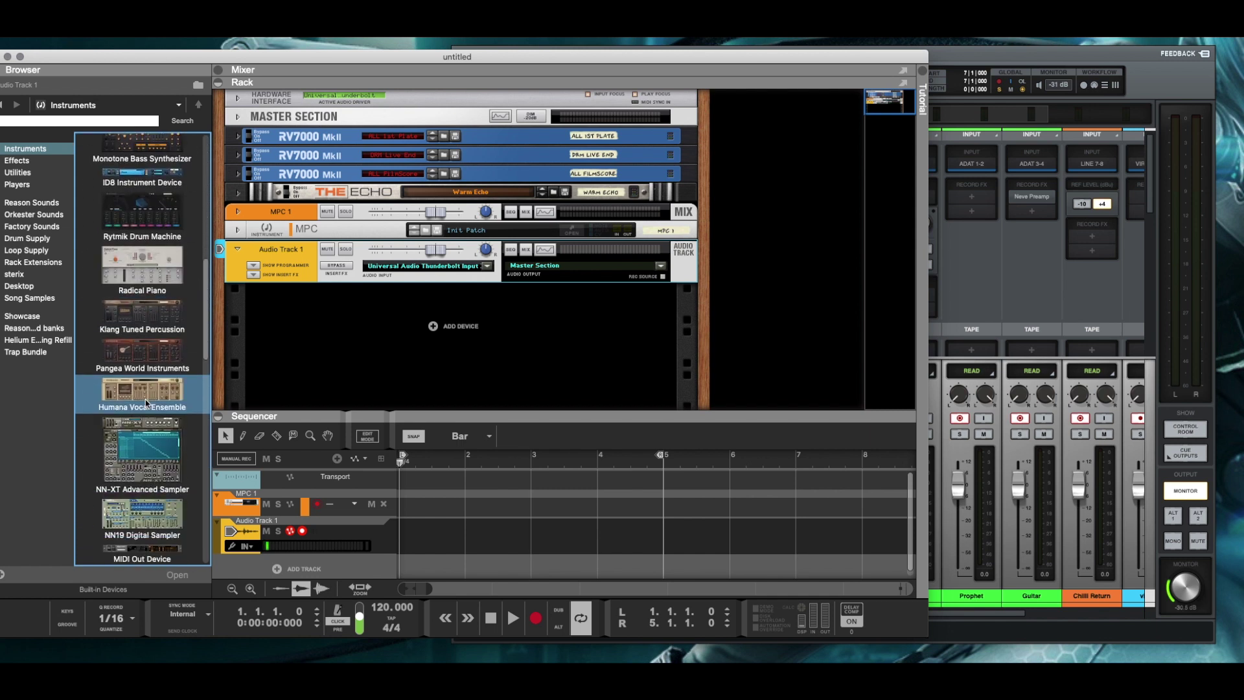
{"action": "scroll", "coordinate": [153, 327], "scroll_direction": "up", "scroll_amount": 9}
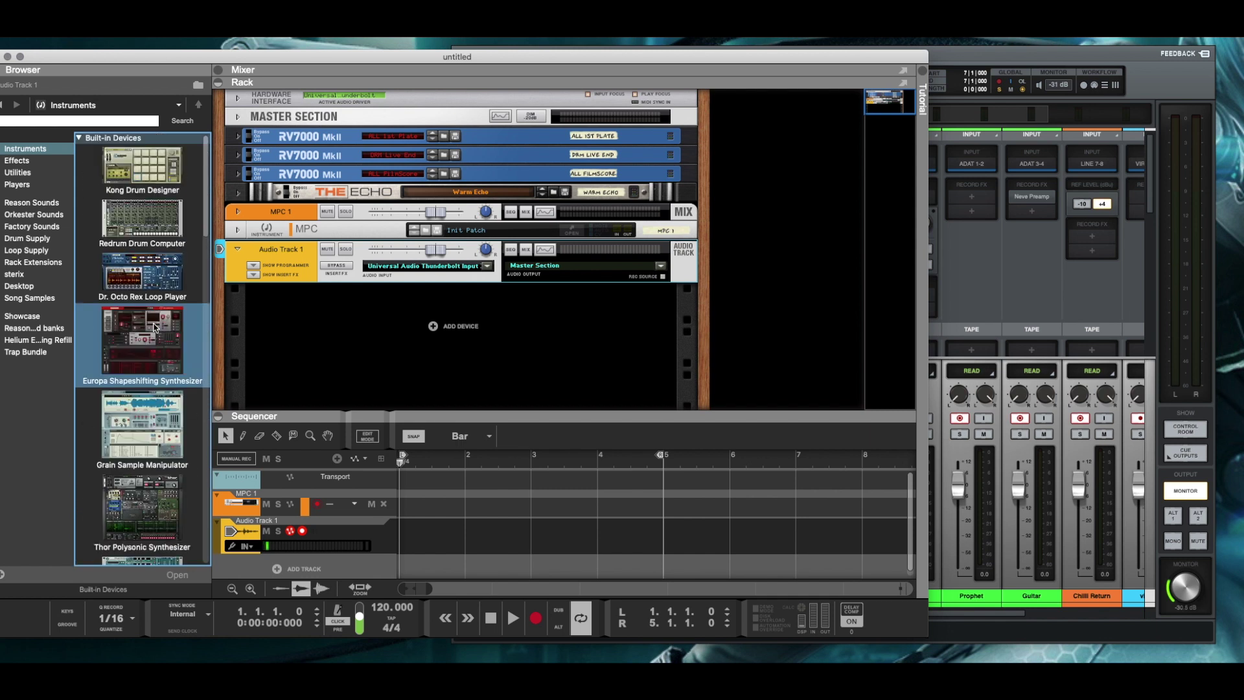
{"action": "left_click", "coordinate": [80, 139]}
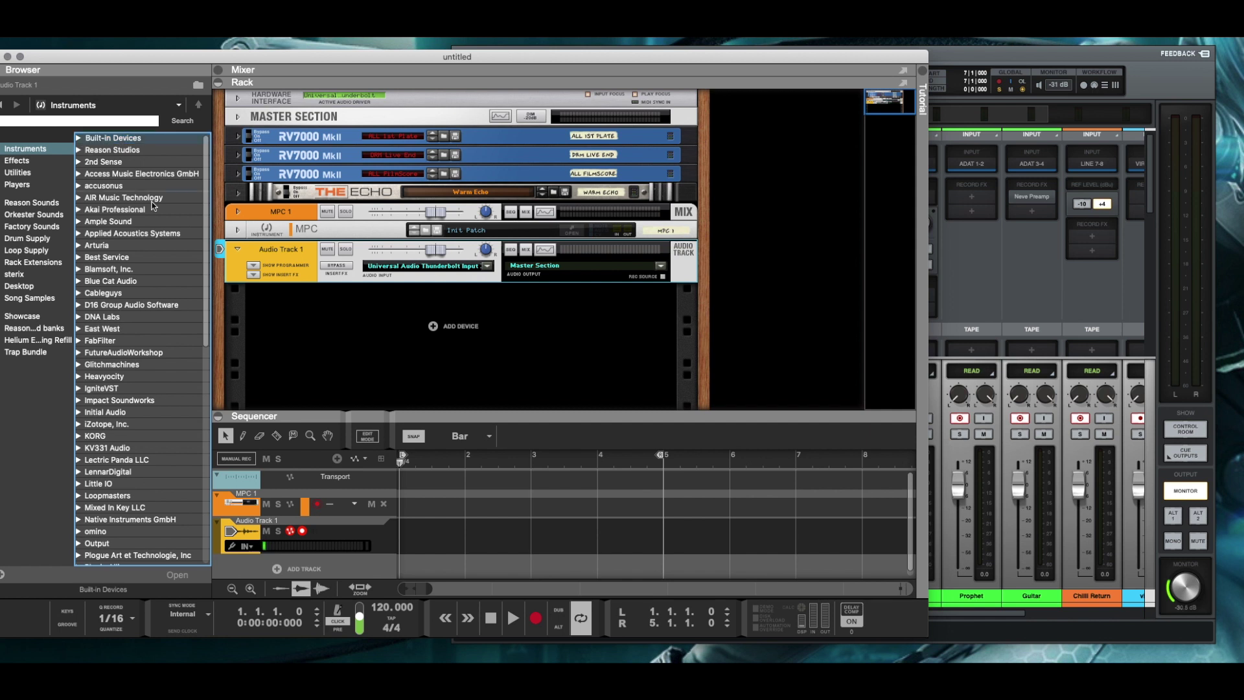
{"action": "left_click_drag", "start_coordinate": [310, 414], "coordinate": [319, 331]}
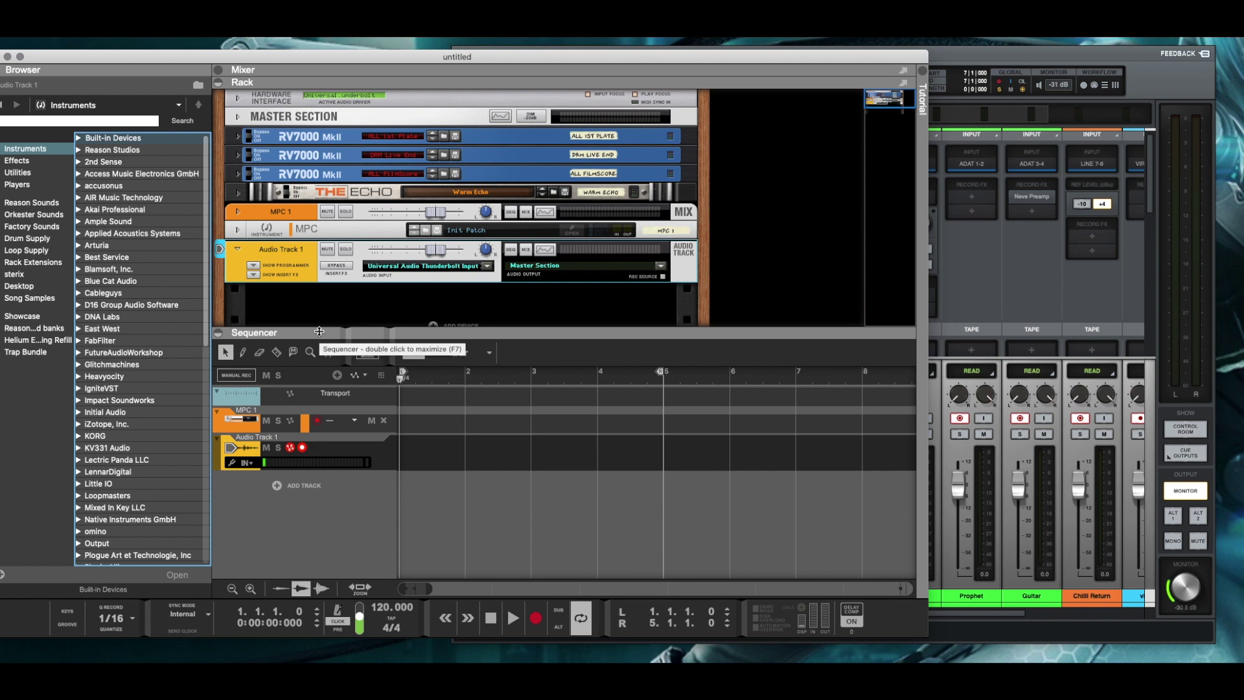
{"action": "left_click", "coordinate": [1092, 55]}
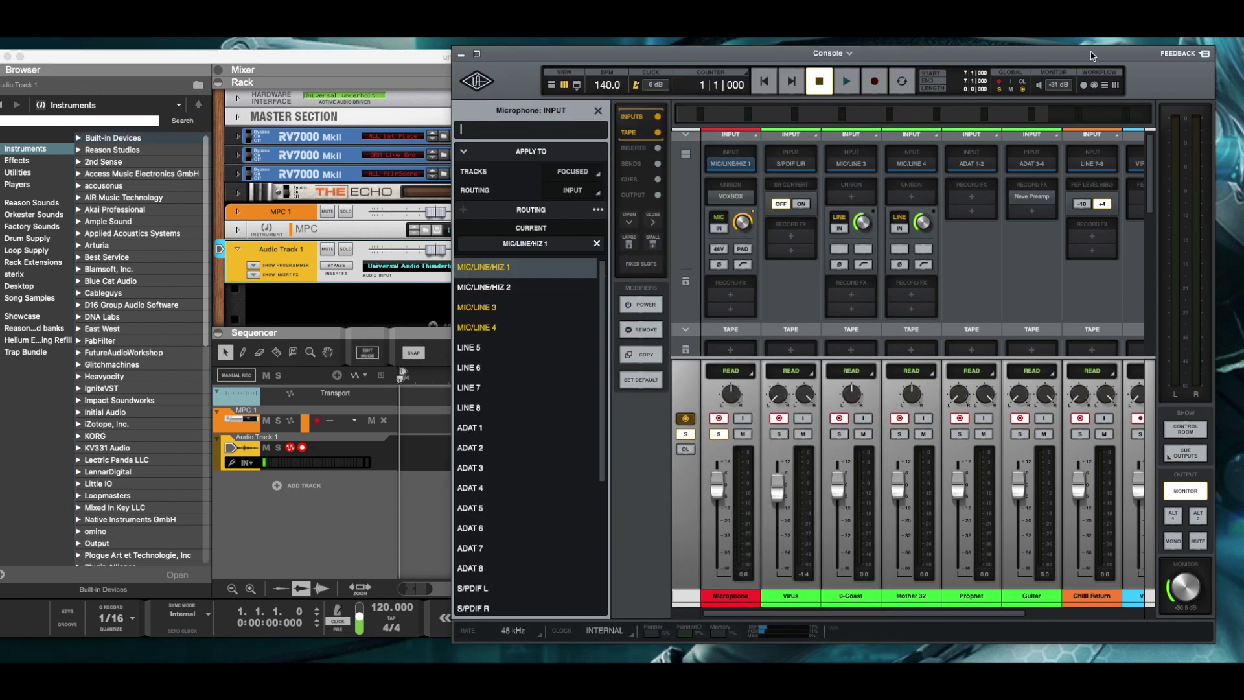
Close Console's Microphone input routing panel, scroll to the Virtual channels, and return to Reason
{"action": "left_click", "coordinate": [599, 114]}
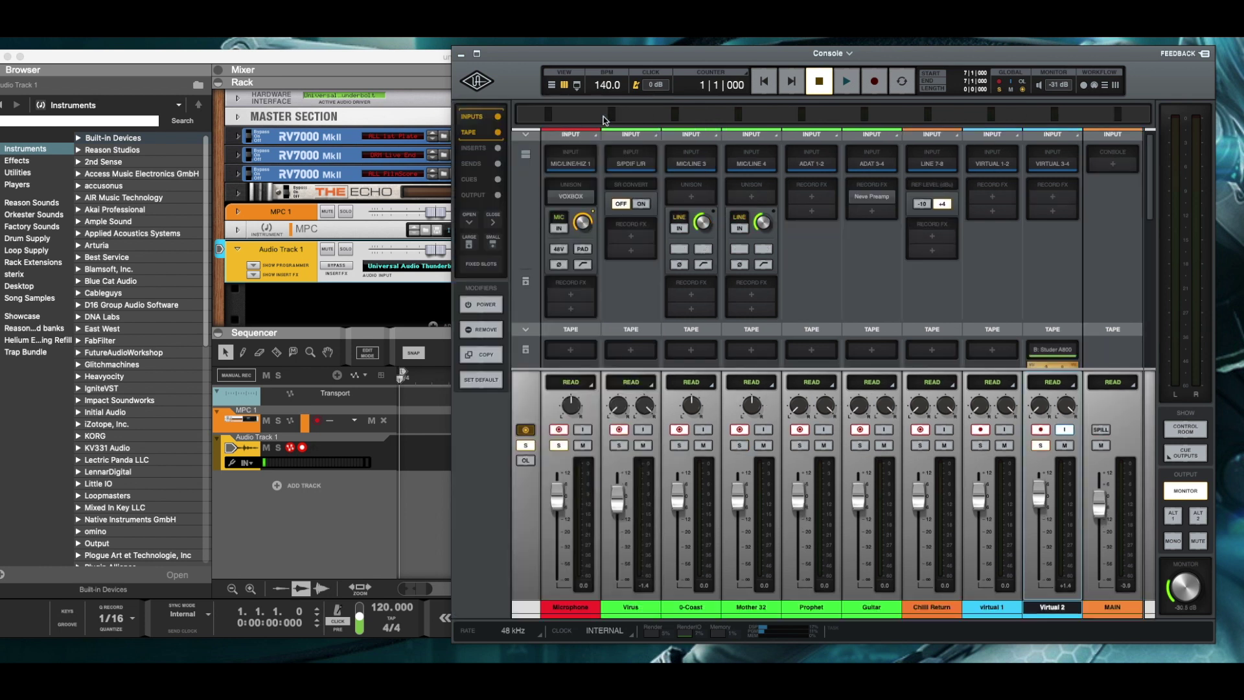
{"action": "scroll", "coordinate": [610, 205], "scroll_direction": "up", "scroll_amount": 1}
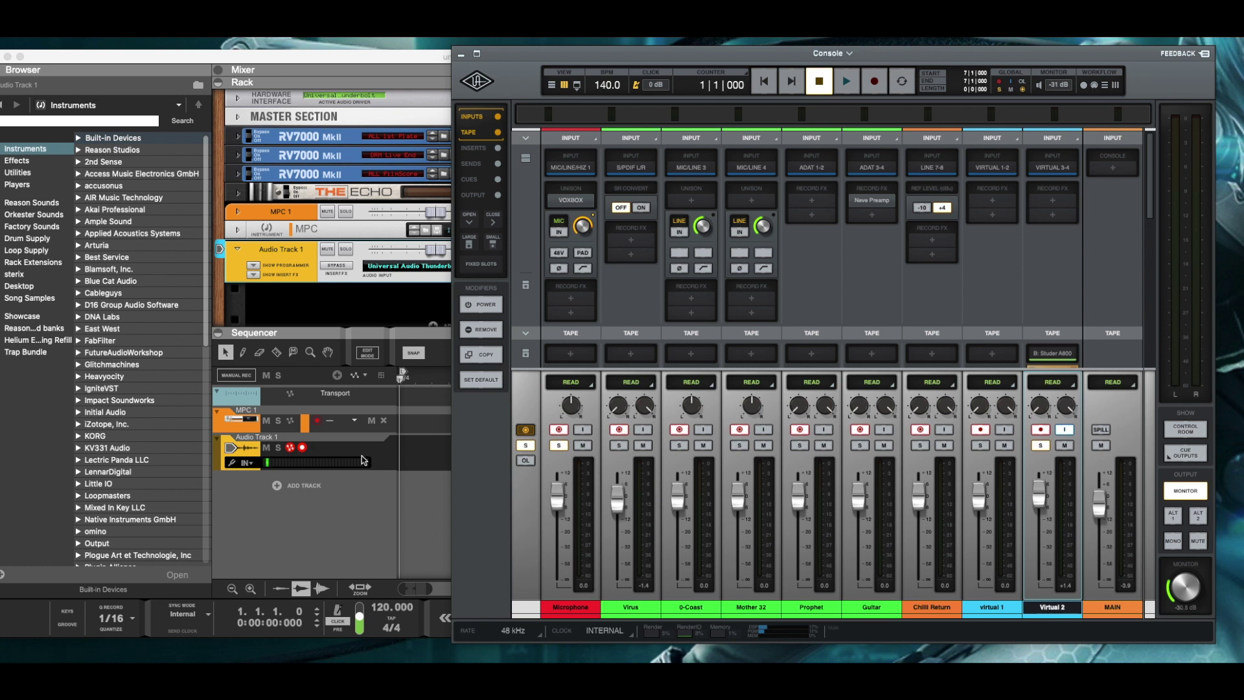
{"action": "left_click", "coordinate": [386, 506]}
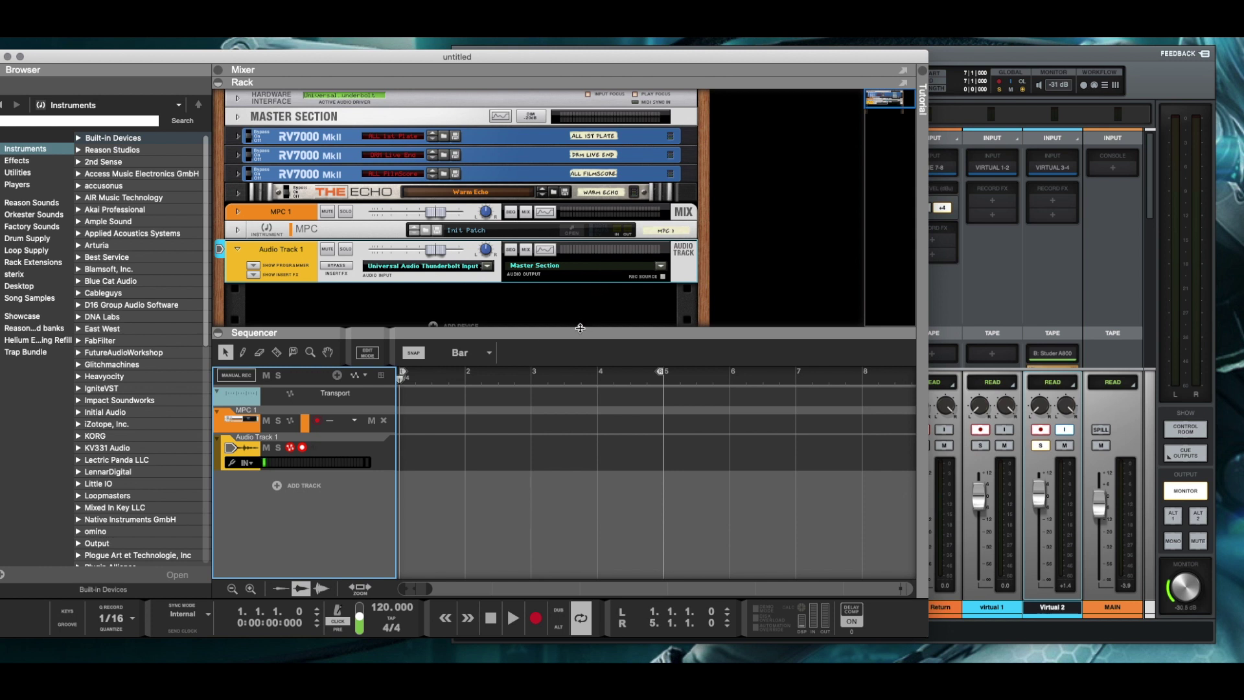
Shrink the rack slightly so the Audio Track 1 and MPC 1 sequencer tracks get more room
{"action": "left_click_drag", "start_coordinate": [579, 322], "coordinate": [578, 296]}
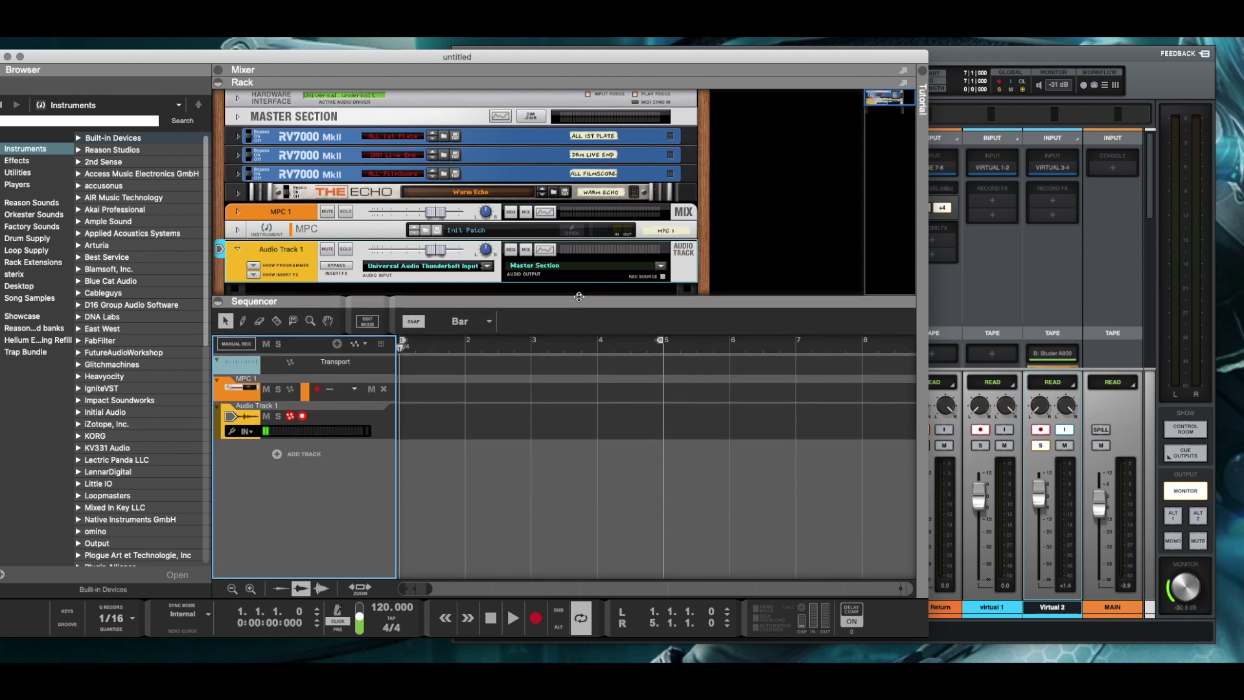